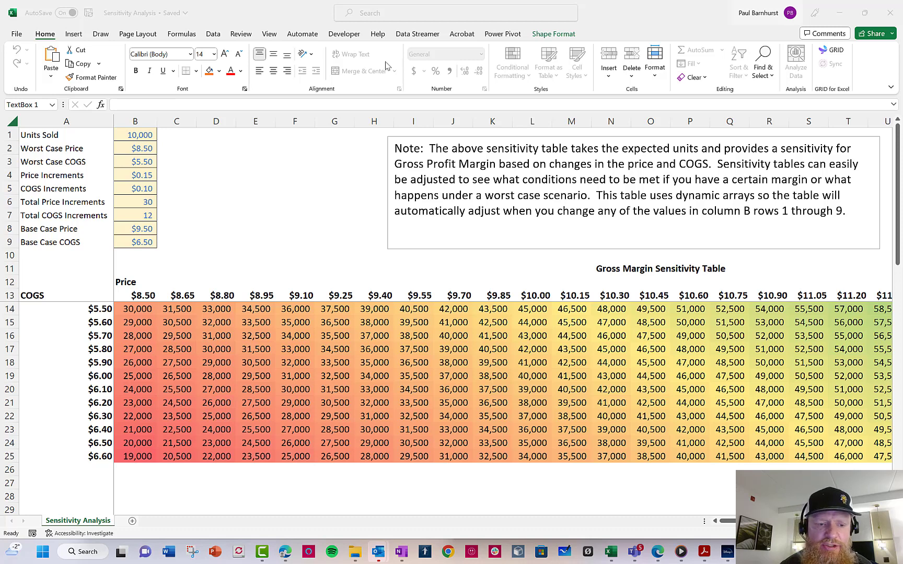
Set Units Sold to 5,000 from its dropdown in B1.
click(140, 312)
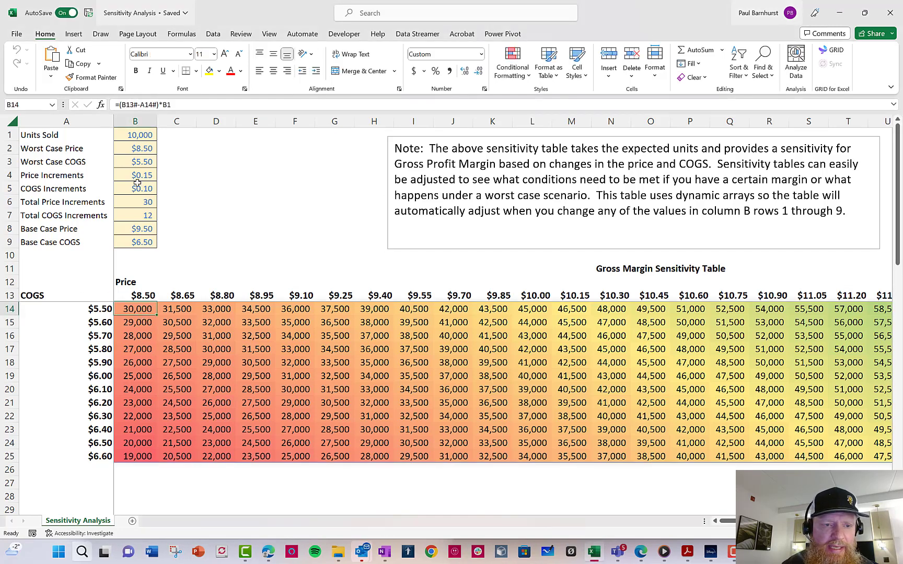
click(142, 136)
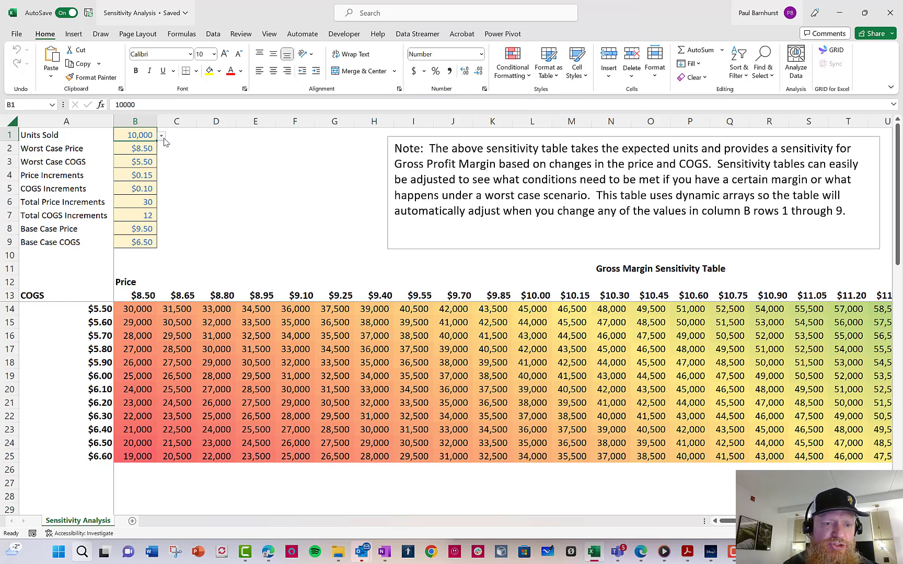
click(161, 136)
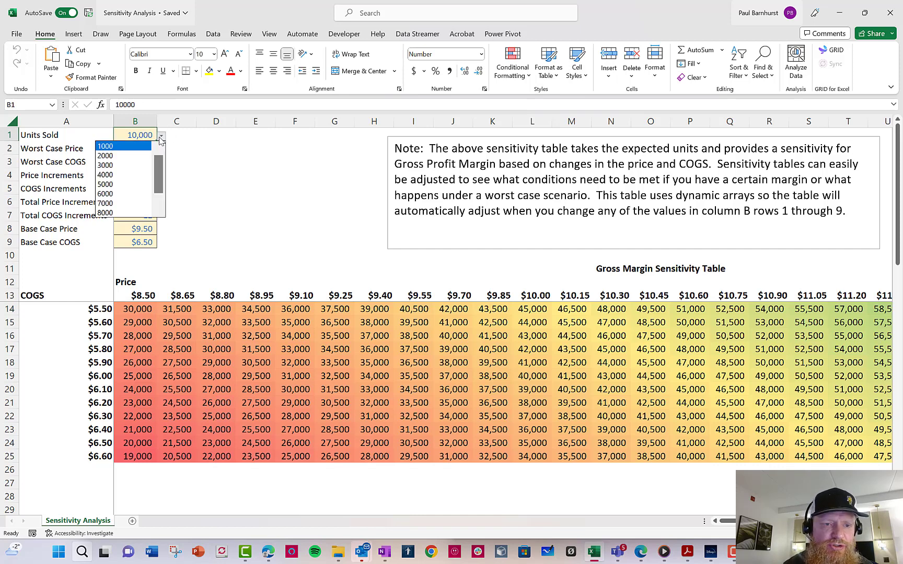
click(122, 184)
click(190, 175)
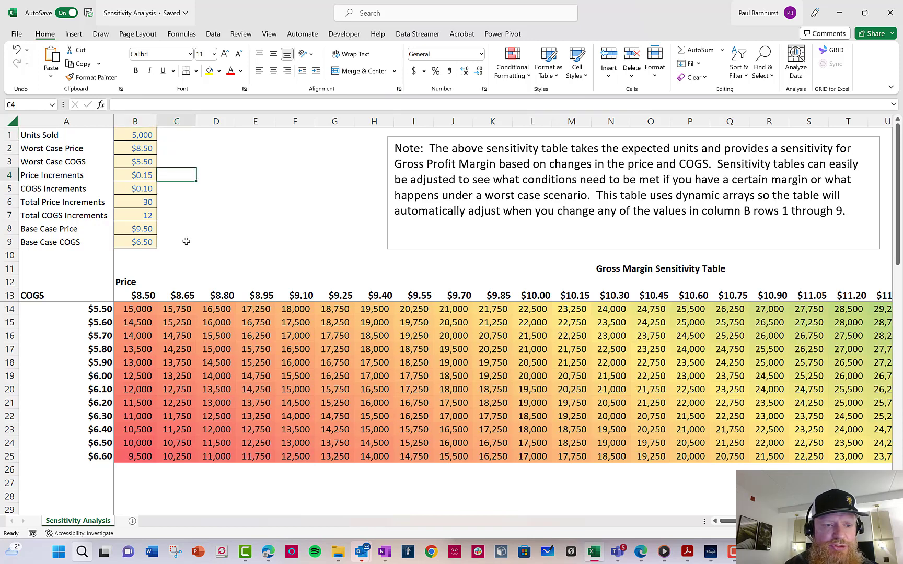
Set Worst Case Price to $8.00 from its dropdown.
click(143, 147)
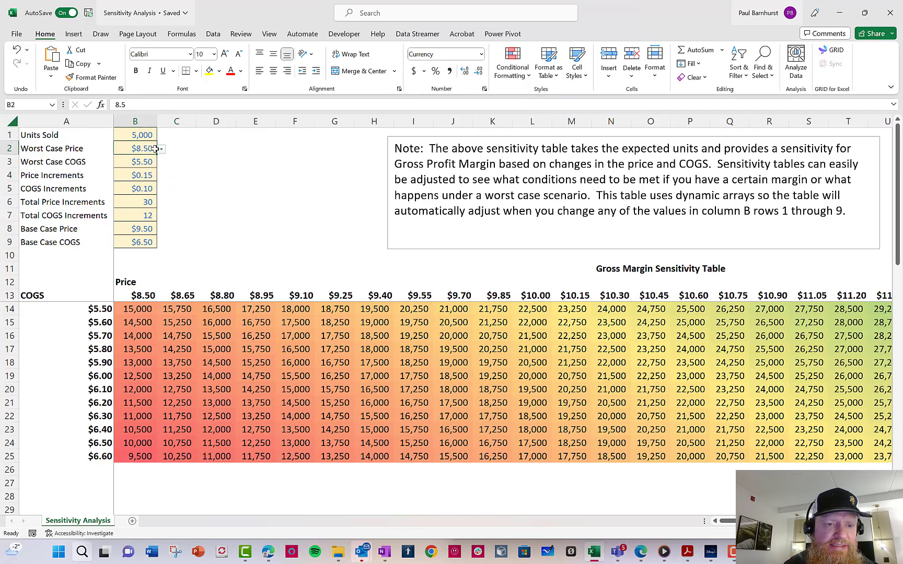
click(162, 151)
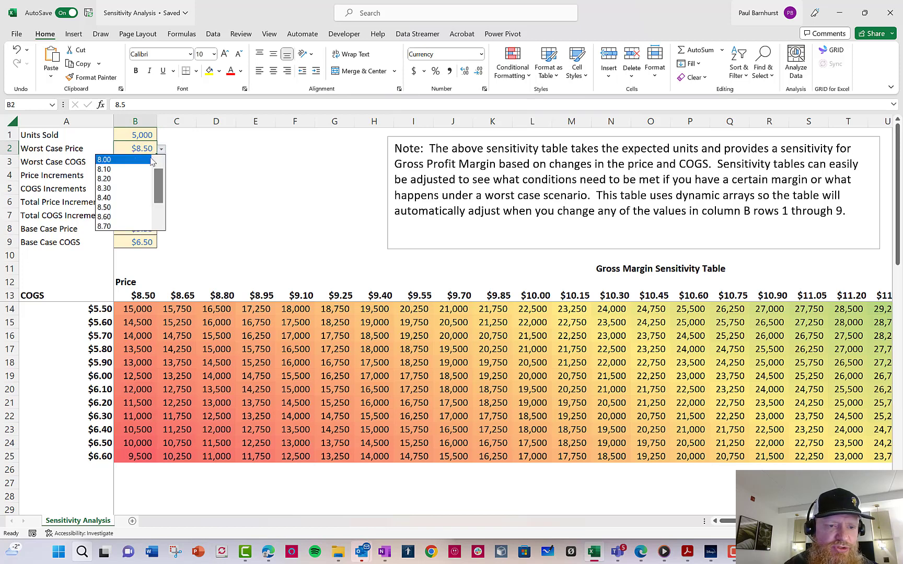
click(138, 161)
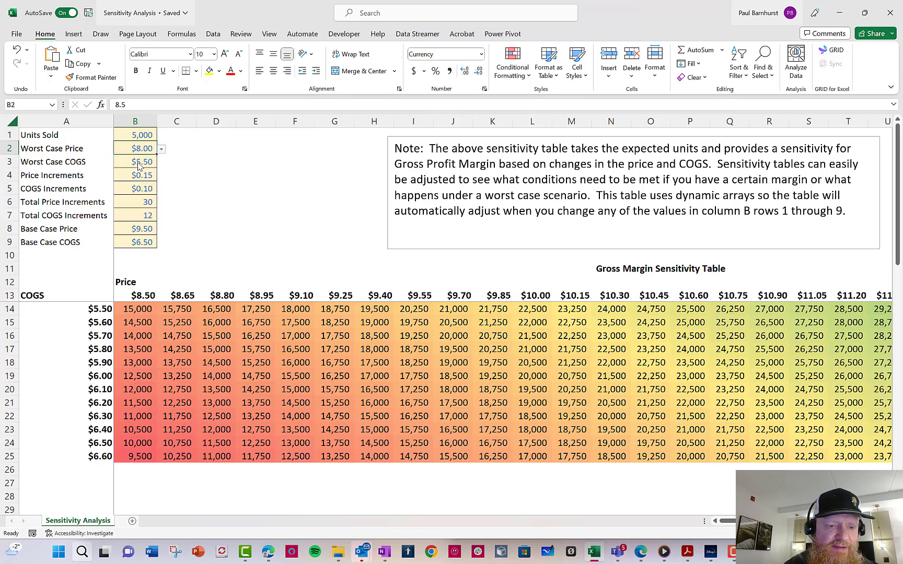
click(200, 183)
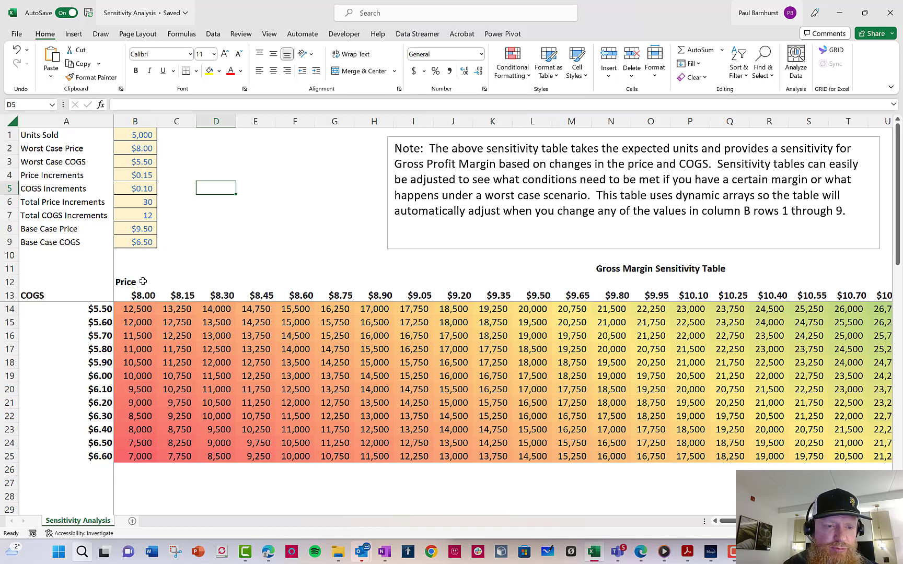
Set Worst Case COGS to $5.00 and Price Increments to $0.25.
click(140, 163)
click(161, 164)
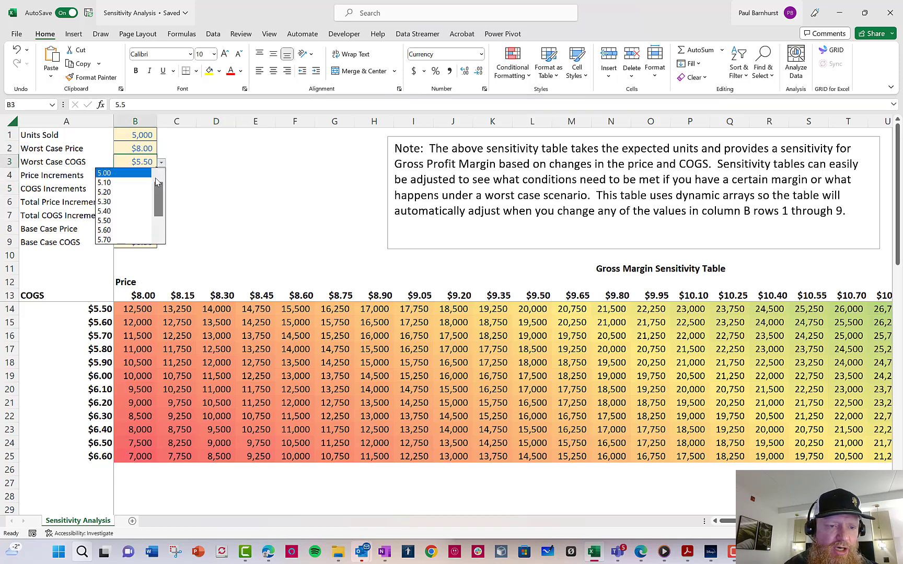
click(126, 174)
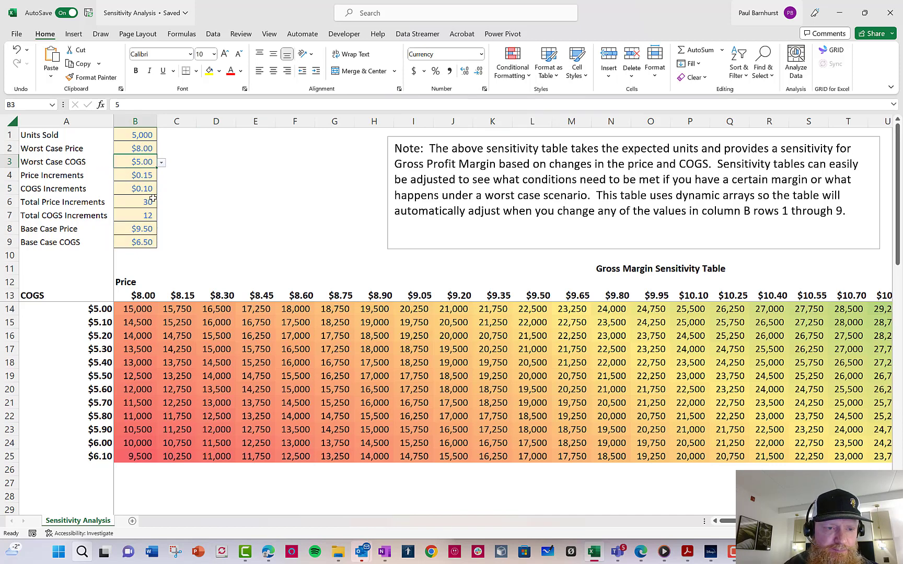
click(149, 176)
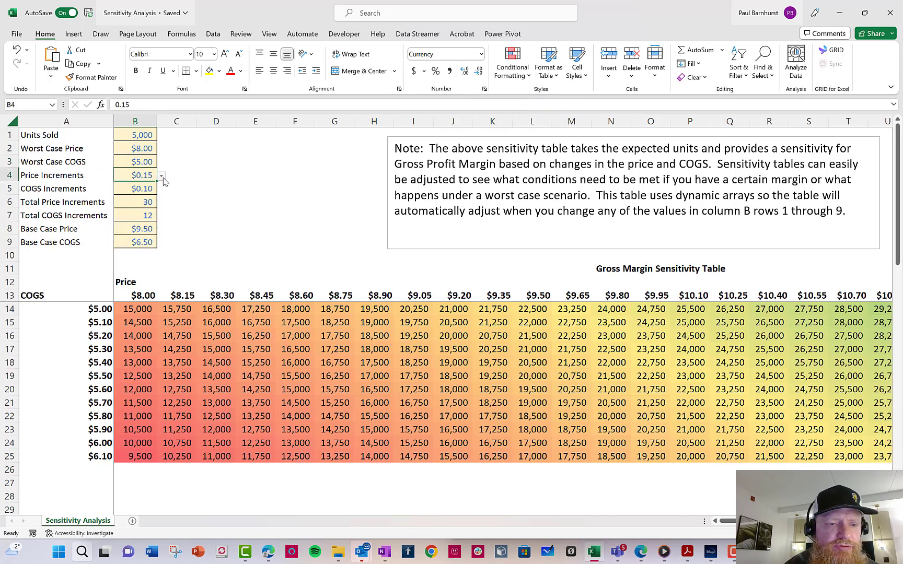
click(161, 176)
click(142, 225)
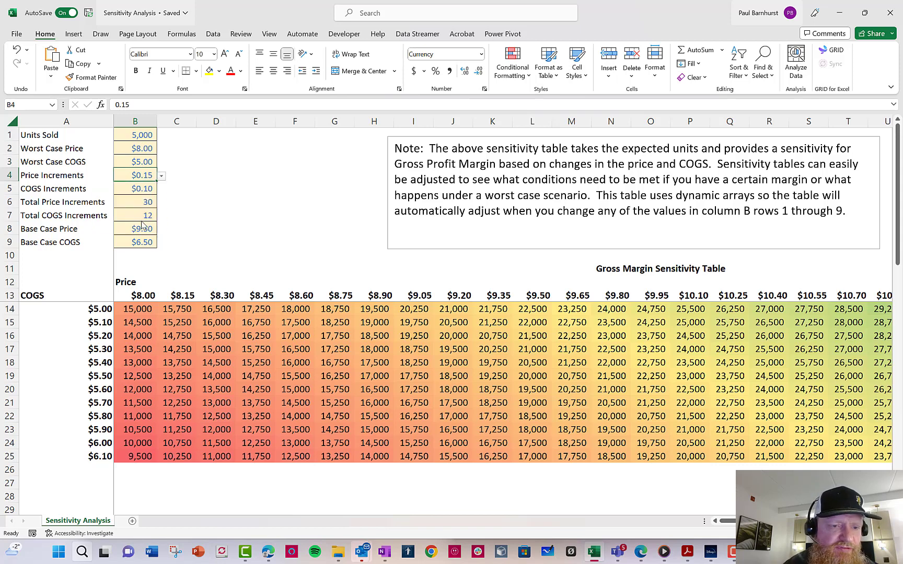
click(151, 188)
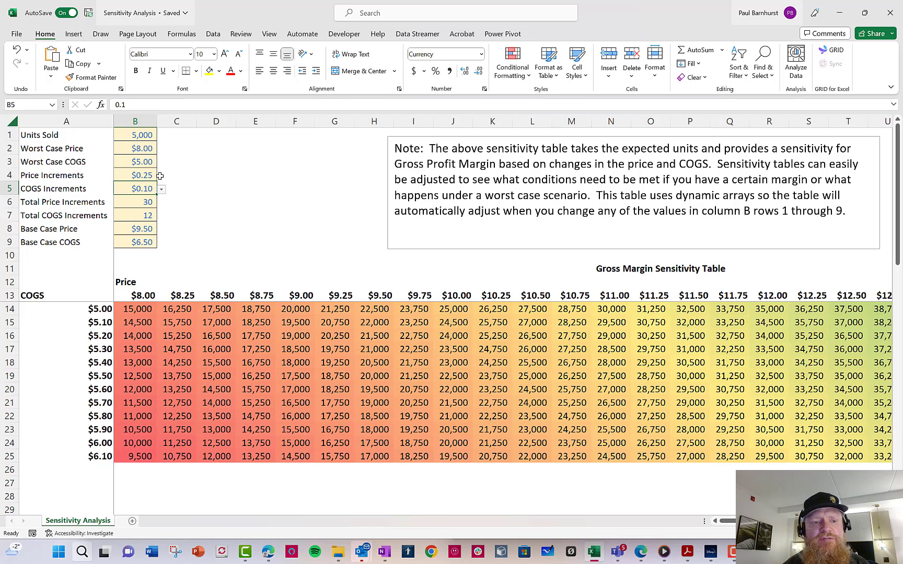
click(142, 134)
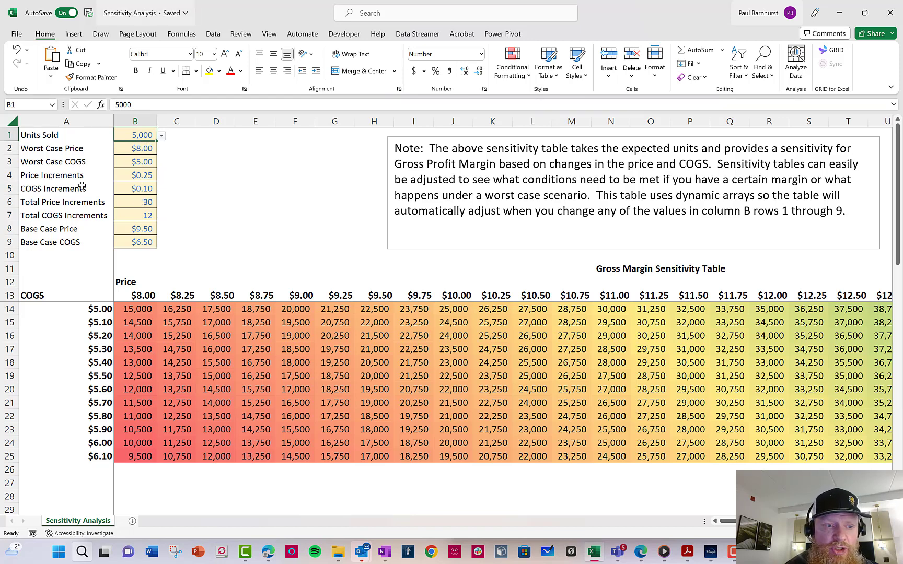
Inspect the SEQUENCE formulas behind the table values, input cells and price headers.
click(137, 176)
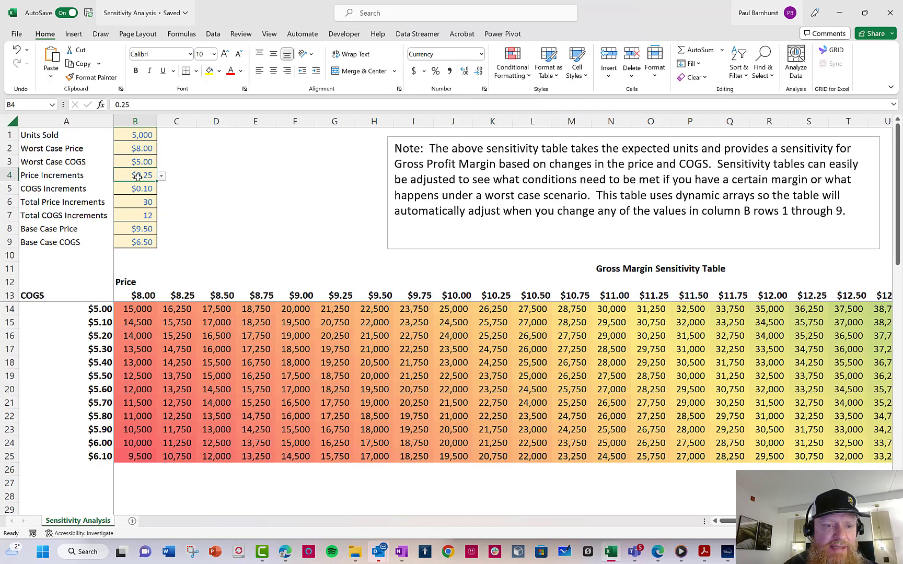
click(136, 316)
click(145, 308)
scroll(144, 308, right, 5)
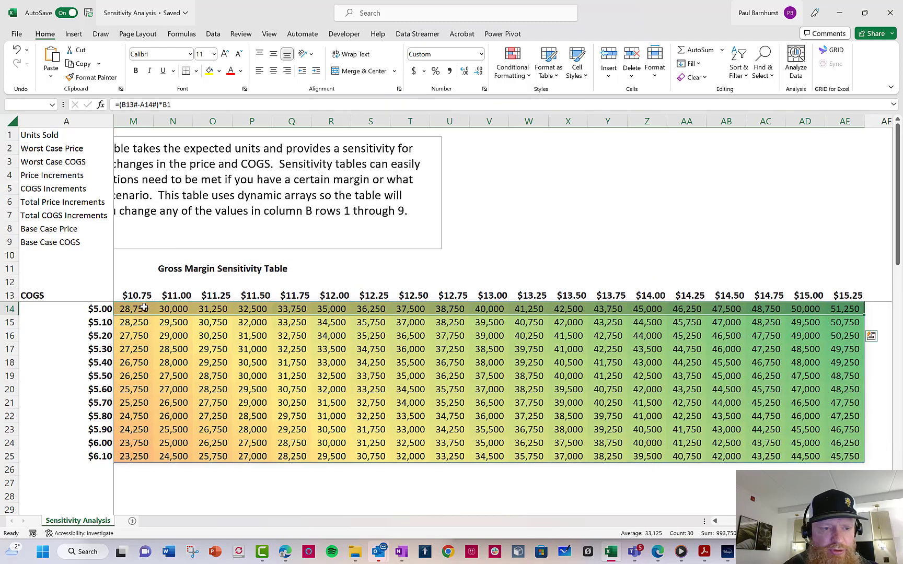
key(Left)
key(Right)
key(Up)
key(Up)
key(Up)
key(Up)
key(Up)
key(Up)
key(Up)
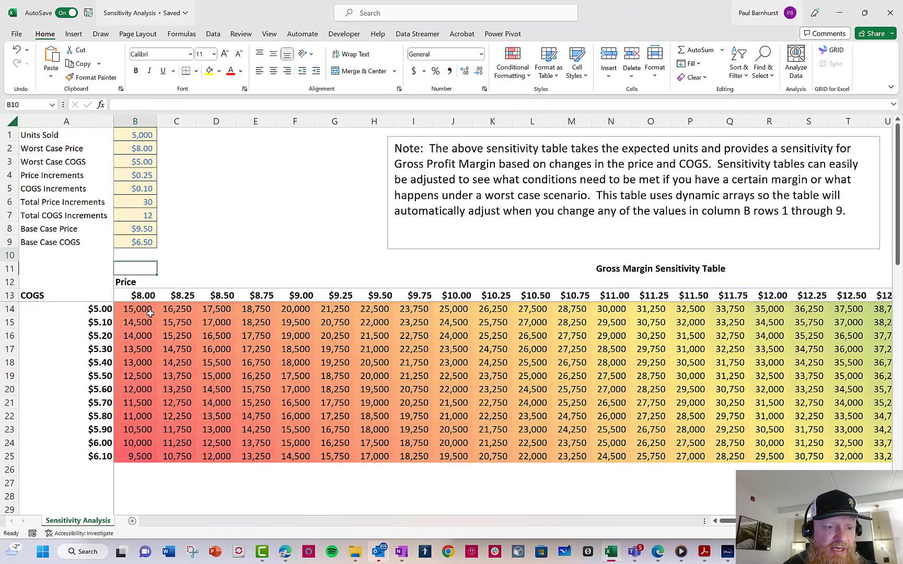
key(Down)
key(Down)
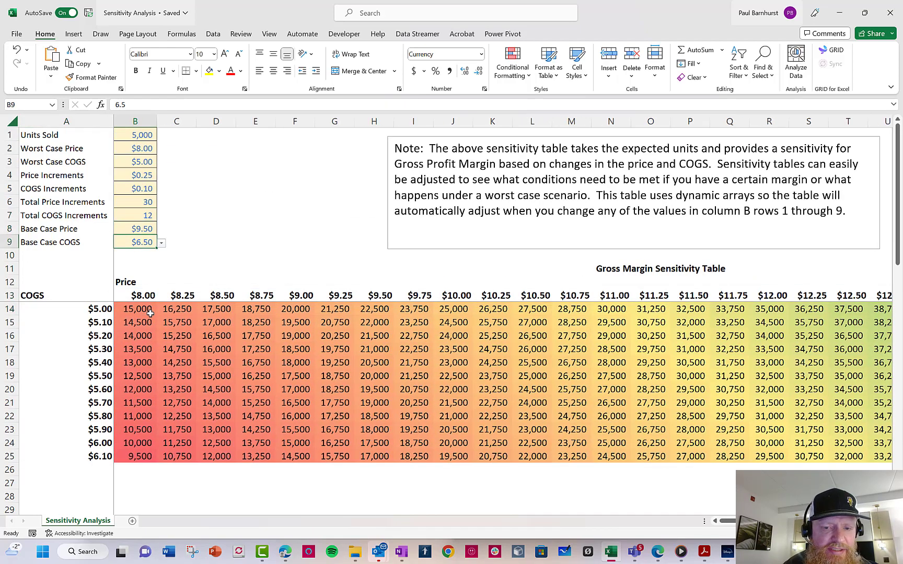
key(Right)
key(Right)
key(Right)
key(Down)
key(Down)
key(Down)
key(Down)
key(Right)
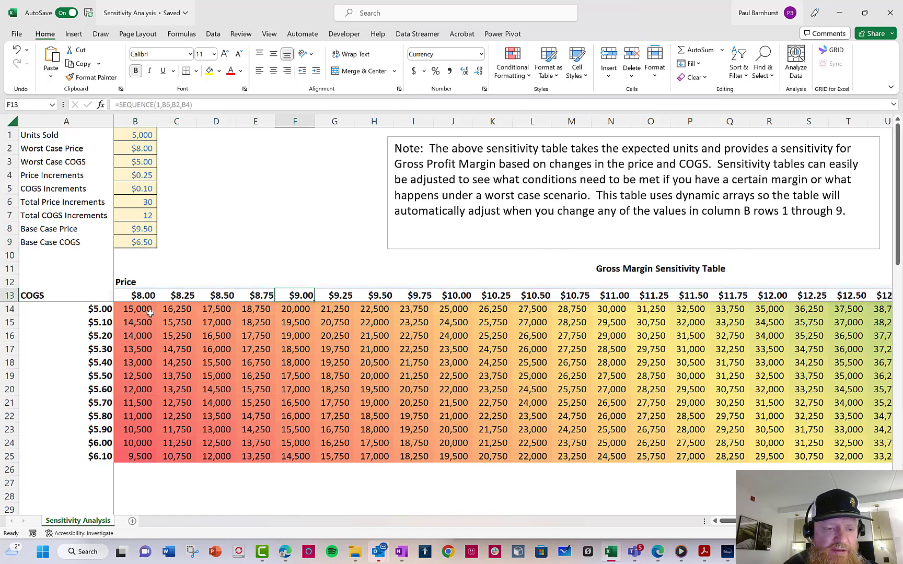
key(Right)
key(Right)
key(Right)
key(Left)
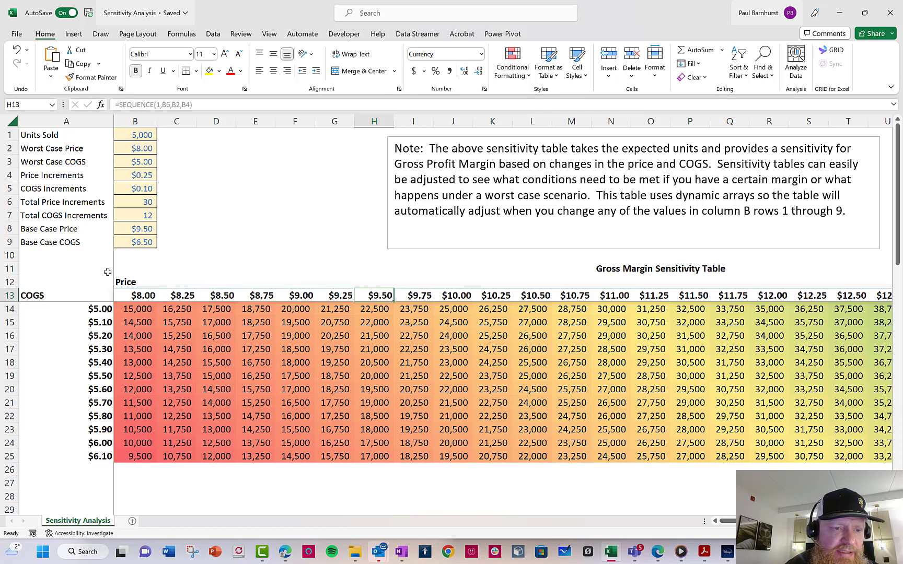
Set COGS Increments to $0.15 and check recalculated values in the $9.50 column.
click(152, 192)
click(161, 190)
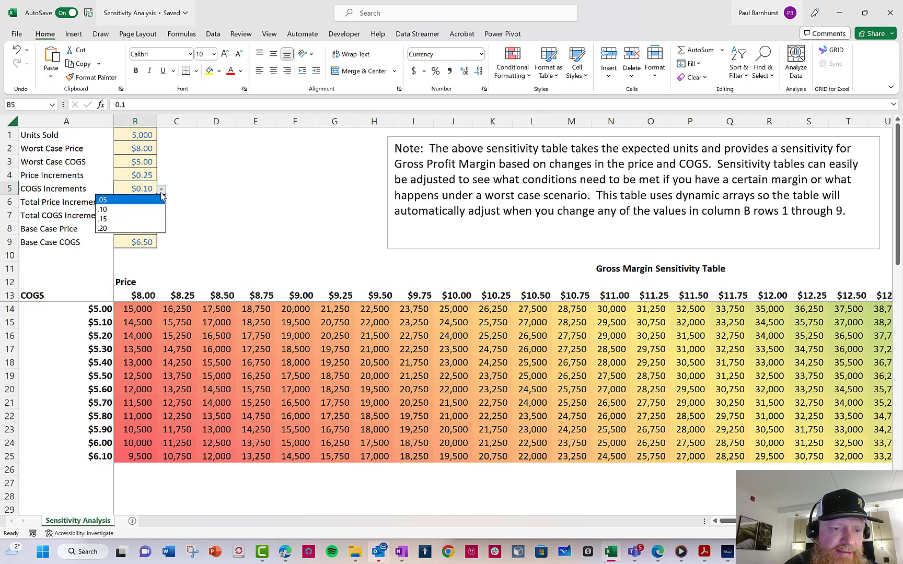
click(148, 222)
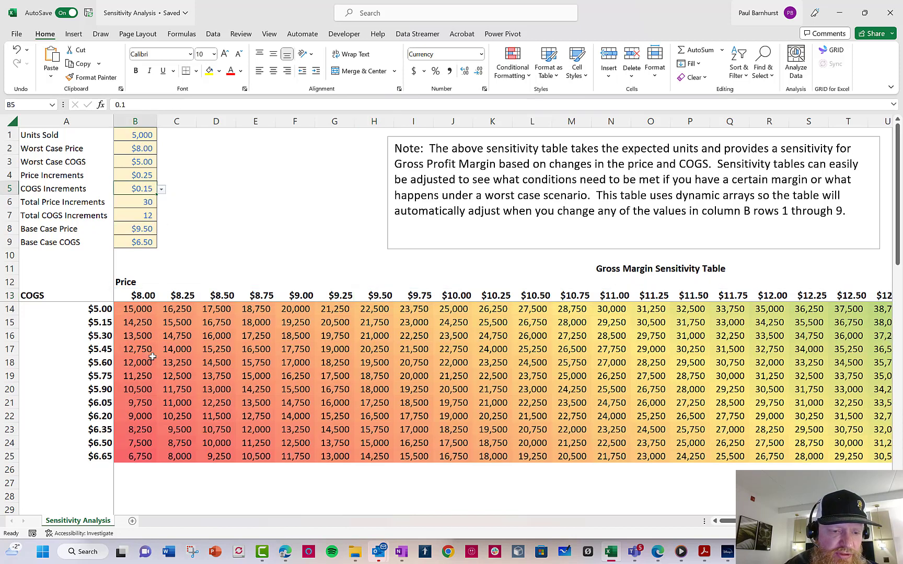
click(142, 362)
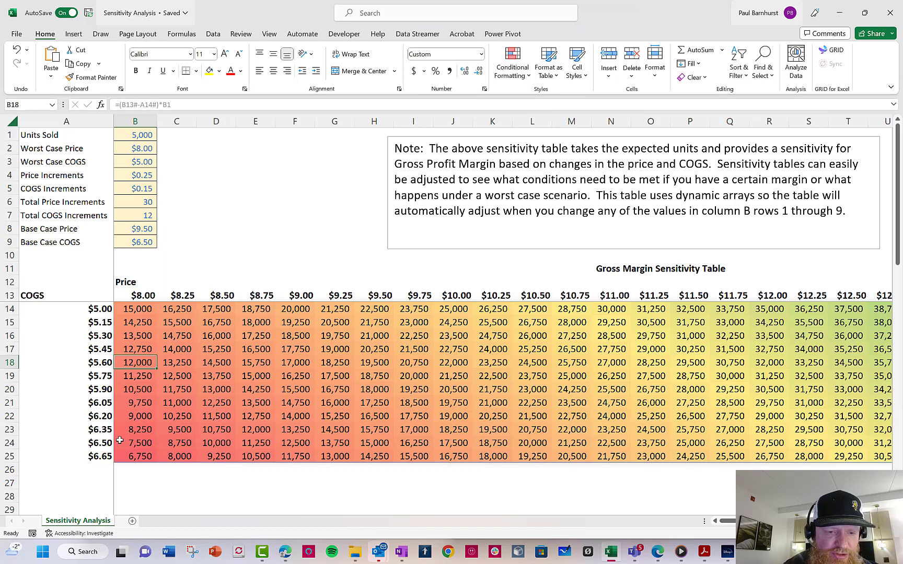
click(383, 450)
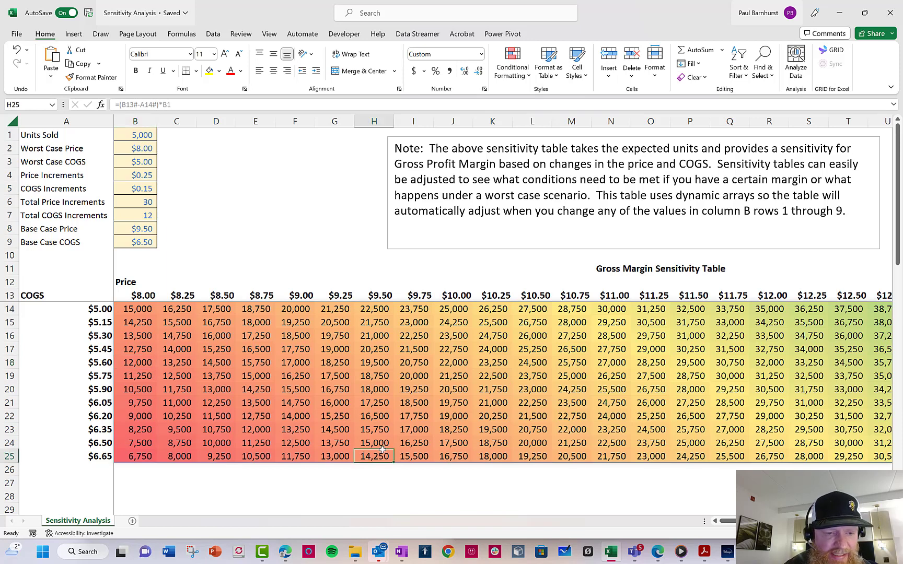
click(374, 443)
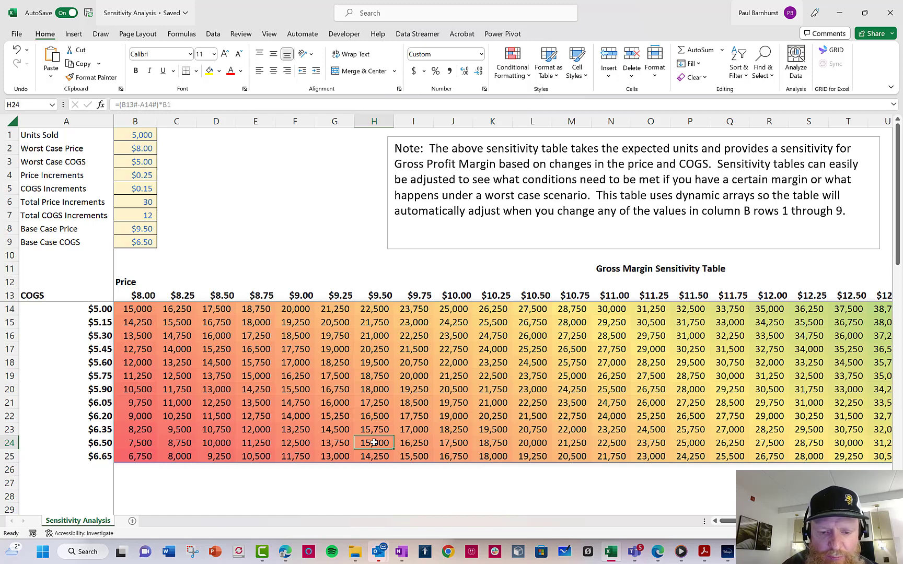
Move from the GP Margin table back up to the gross profit table's corner cell A13.
key(Down)
key(Down)
key(Down)
key(Down)
key(Down)
key(Down)
key(Down)
key(Down)
key(Down)
key(Down)
key(Down)
key(Down)
key(Down)
key(Down)
key(Down)
key(Down)
key(Down)
key(Down)
key(Down)
key(Down)
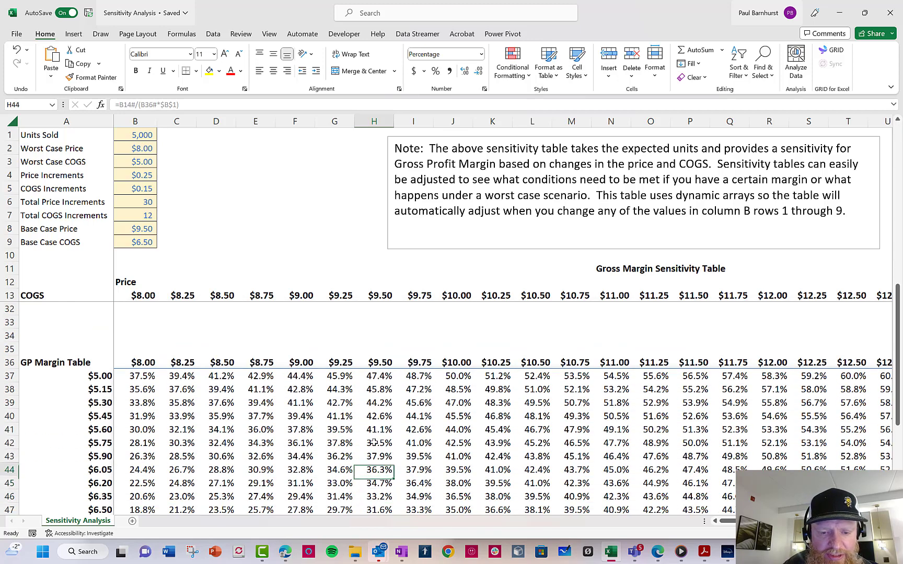
key(Up)
key(Up)
key(Up)
key(Up)
key(Up)
key(Up)
key(Up)
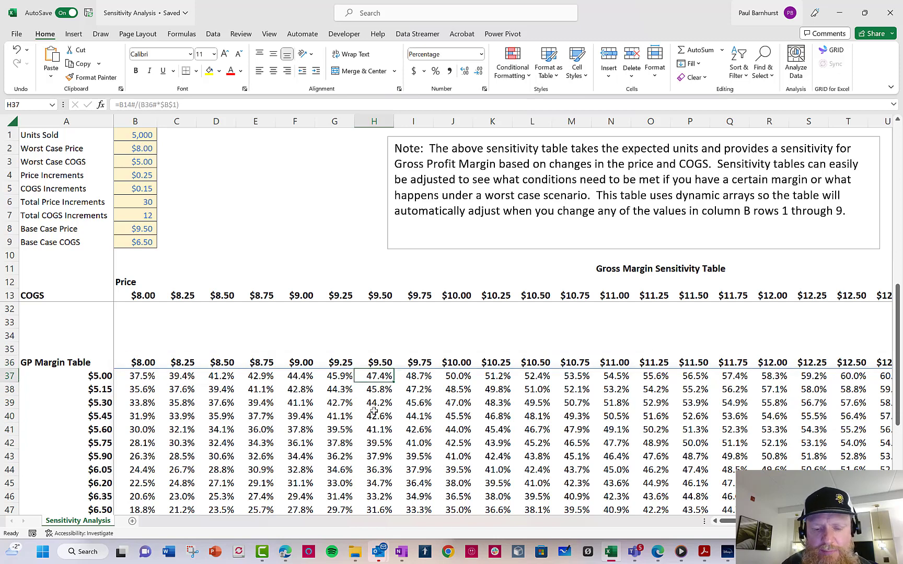
key(Down)
key(Down)
key(Down)
key(Down)
key(Down)
key(Down)
key(Down)
key(Down)
key(Down)
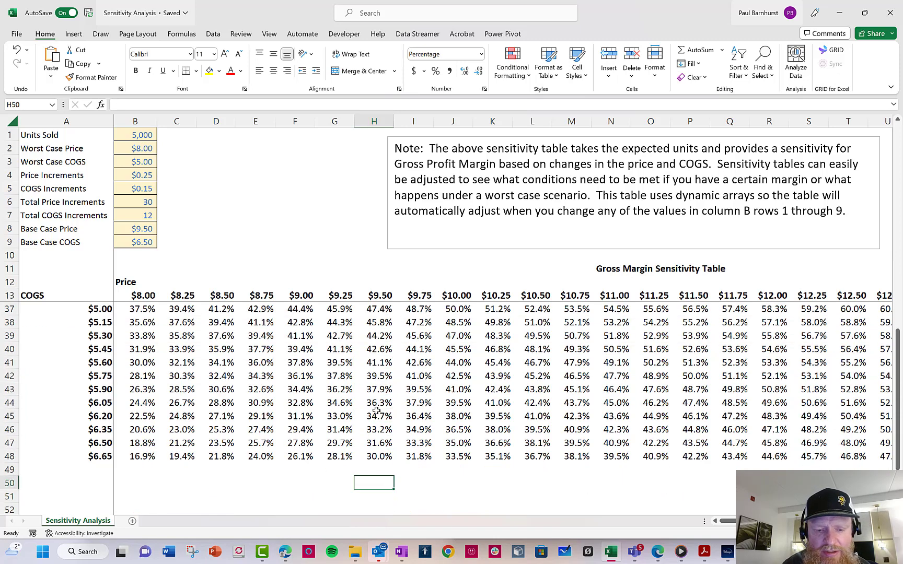
key(Up)
key(Up)
key(Up)
key(Up)
key(Up)
key(Up)
key(Up)
key(Up)
key(Up)
key(Up)
key(Up)
key(Up)
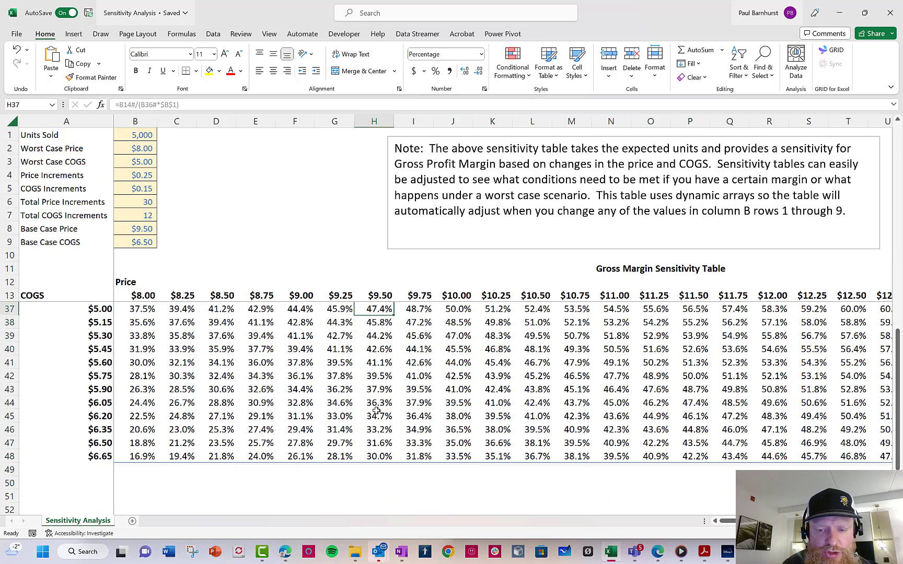
key(Up)
key(Up)
key(Up)
key(Up)
key(Up)
key(Up)
key(Up)
key(Up)
key(Up)
key(Up)
key(Up)
key(Up)
key(Up)
key(Up)
key(Up)
key(Up)
key(Up)
key(Up)
key(Up)
key(Up)
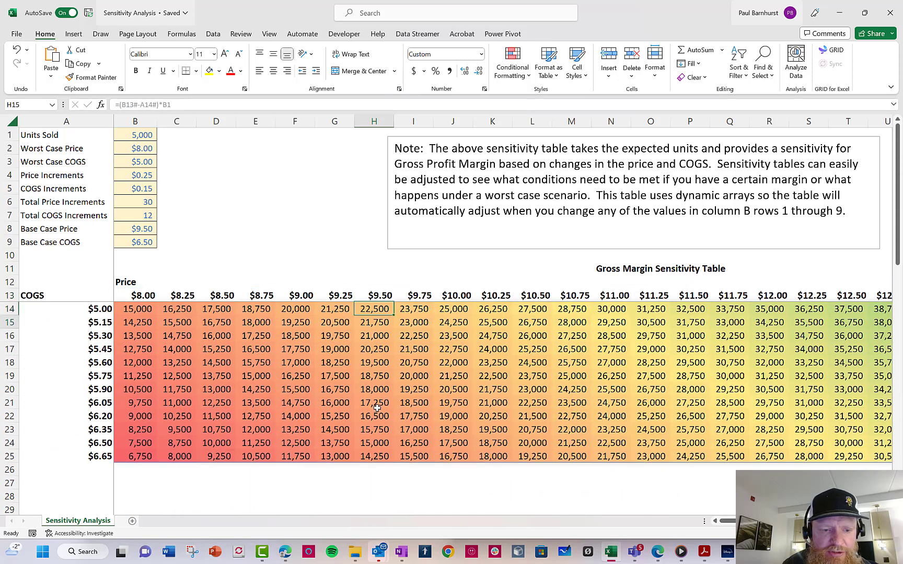
key(Left)
key(Left)
key(Left)
key(Left)
key(Left)
key(Left)
key(Left)
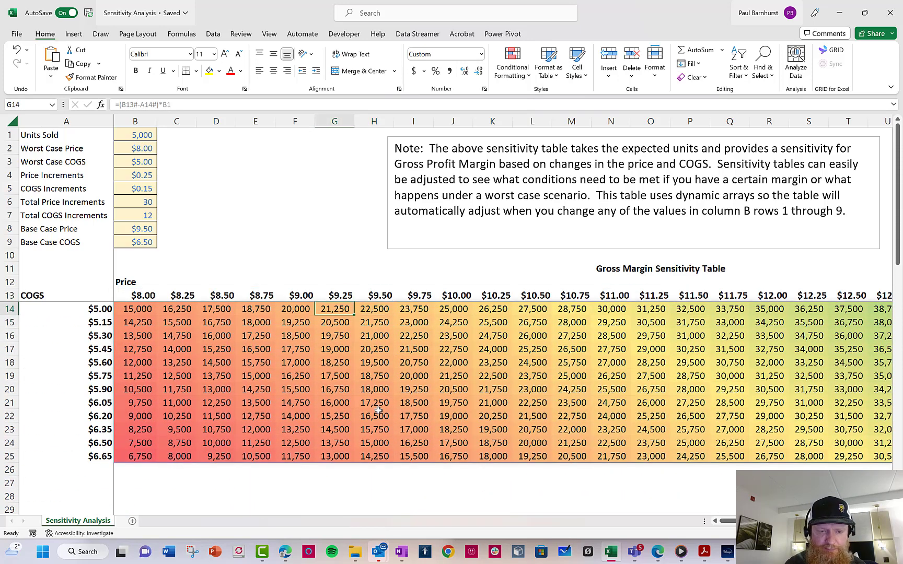
key(Up)
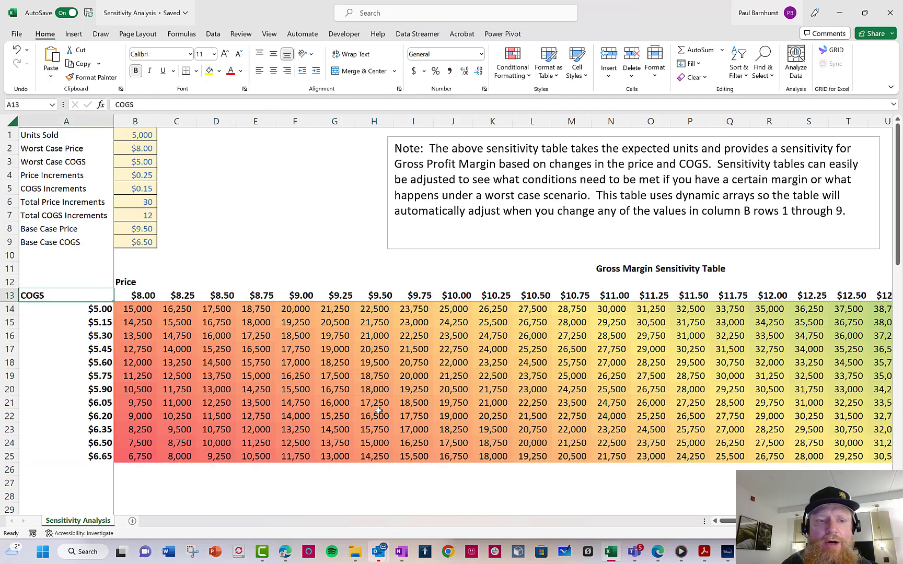
Select Units Sold in B1 and show its Data Validation options from the Data tab.
click(145, 139)
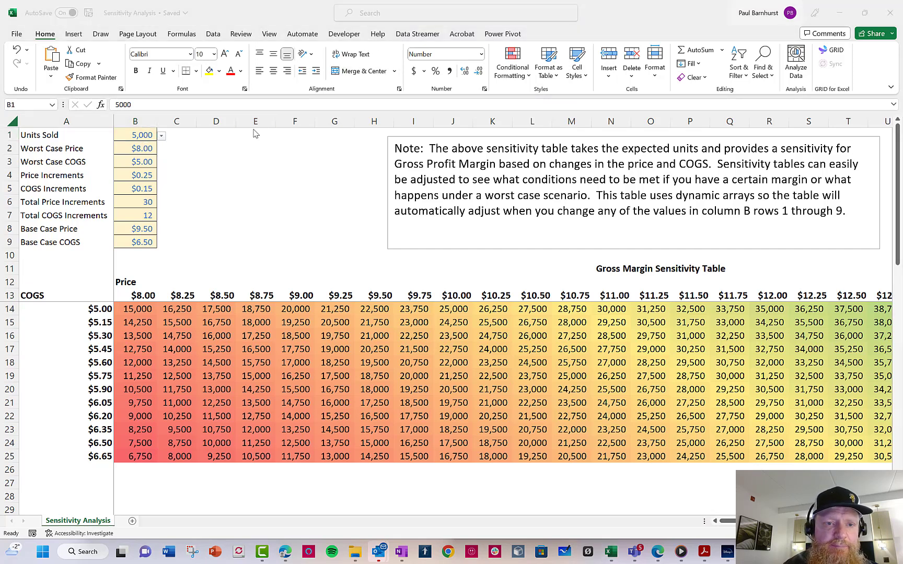
click(214, 34)
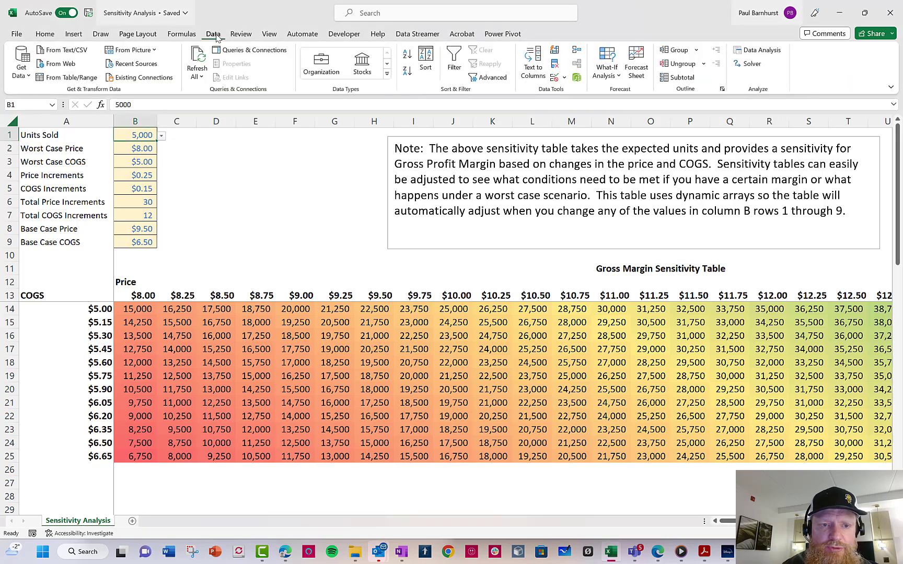
click(565, 78)
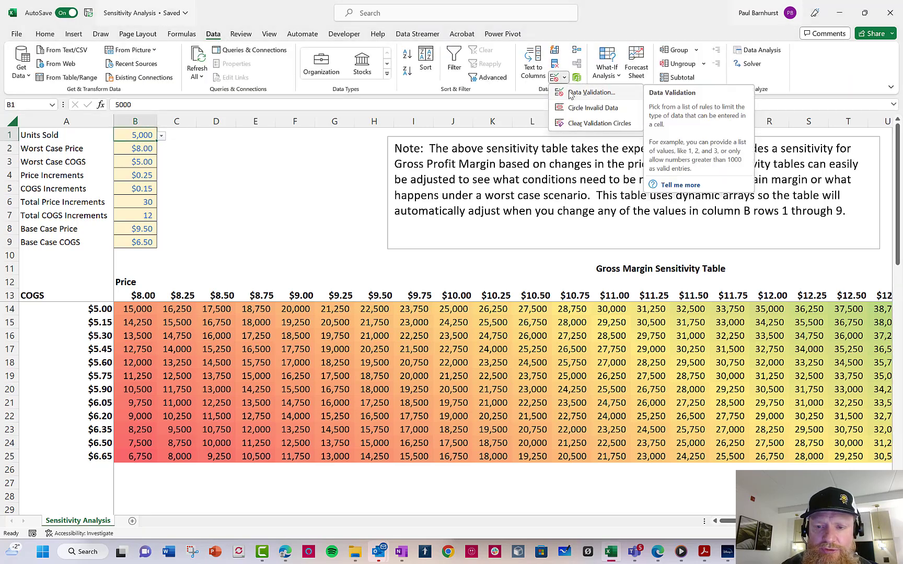
click(571, 94)
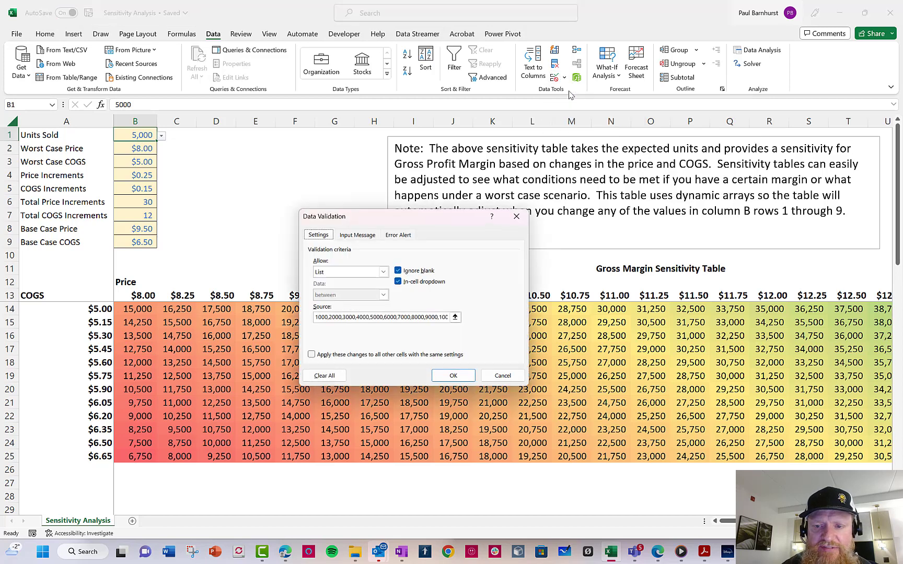
click(411, 317)
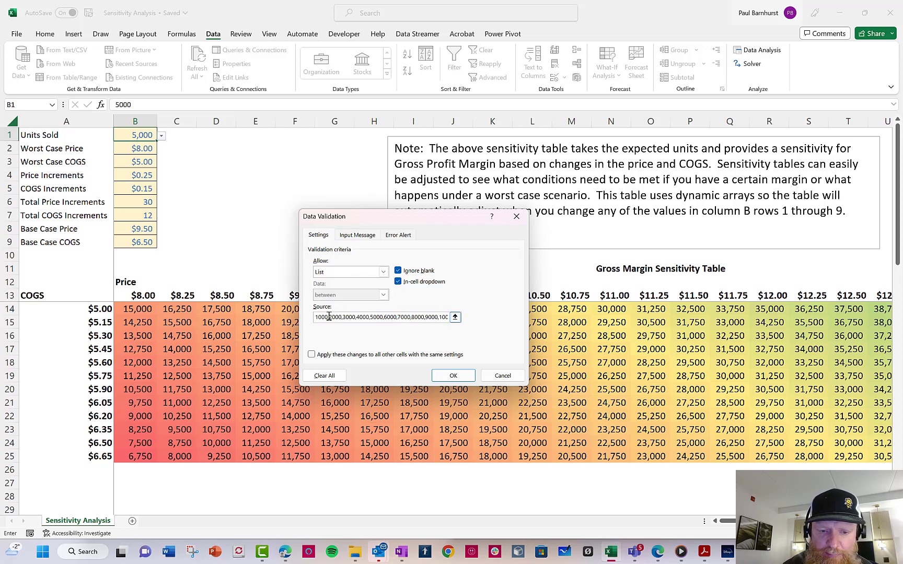
drag(317, 318, 456, 324)
text(1)
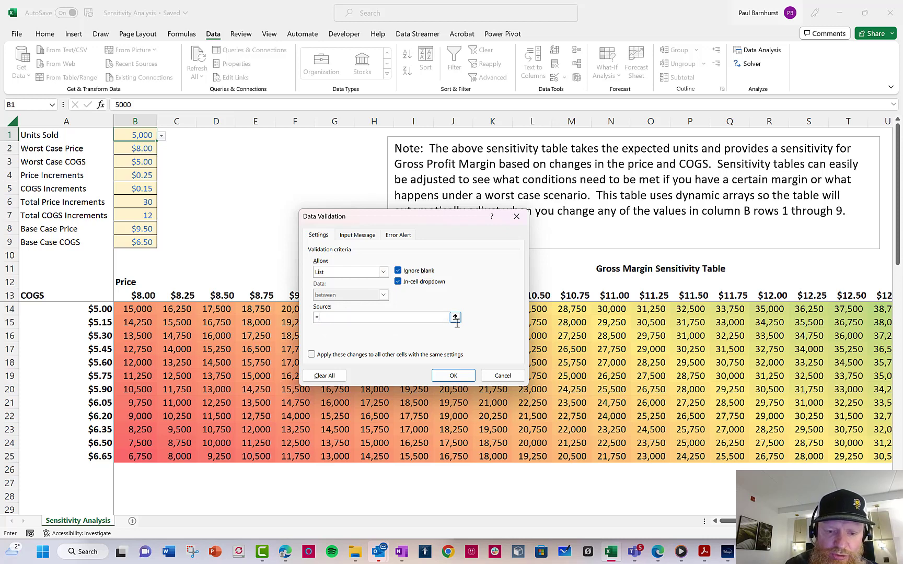
drag(225, 208, 221, 260)
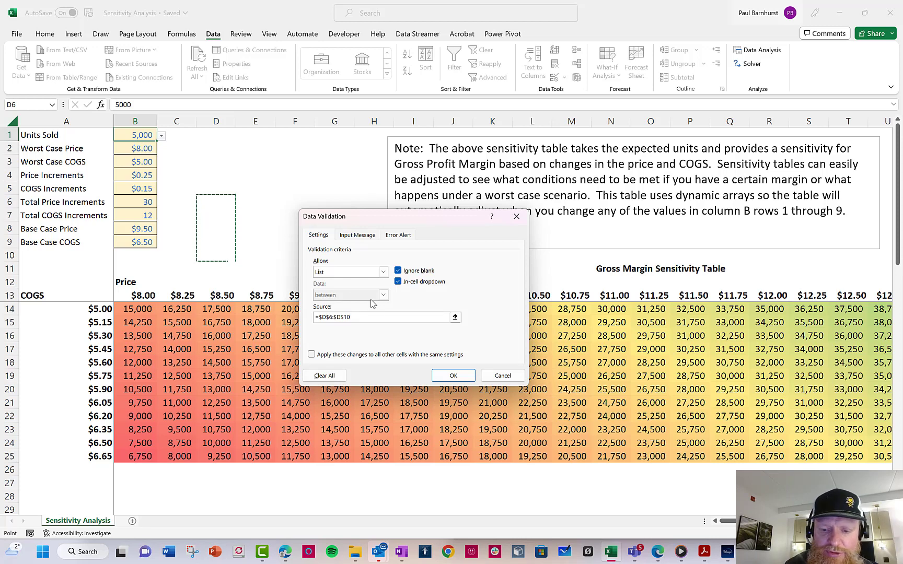
click(501, 374)
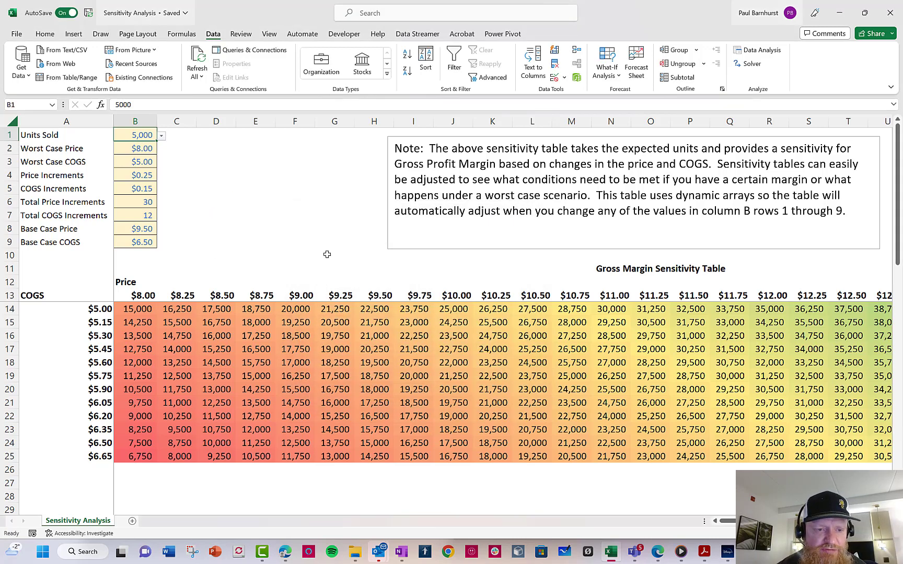
click(217, 214)
click(272, 227)
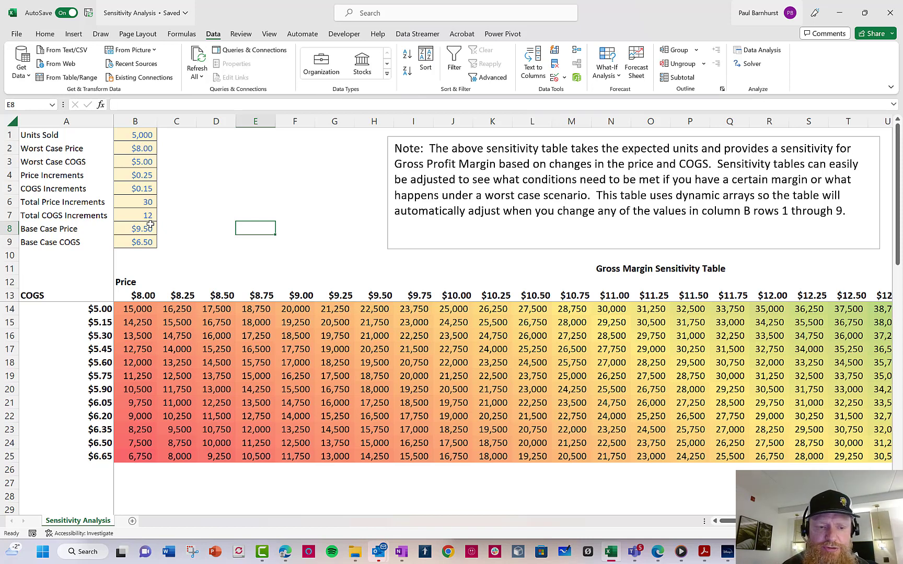
Set Total Price Increments in B6 to 10.
click(135, 295)
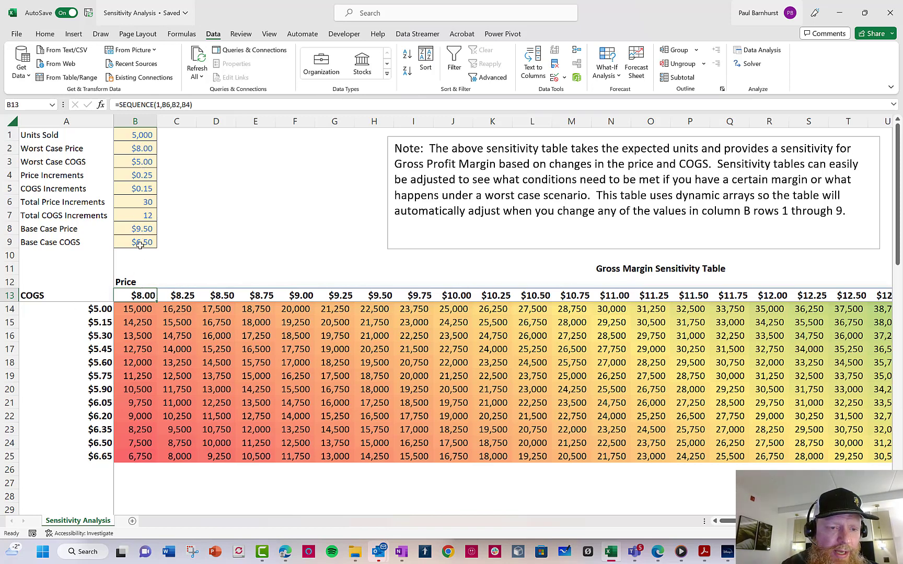
click(143, 201)
text(10)
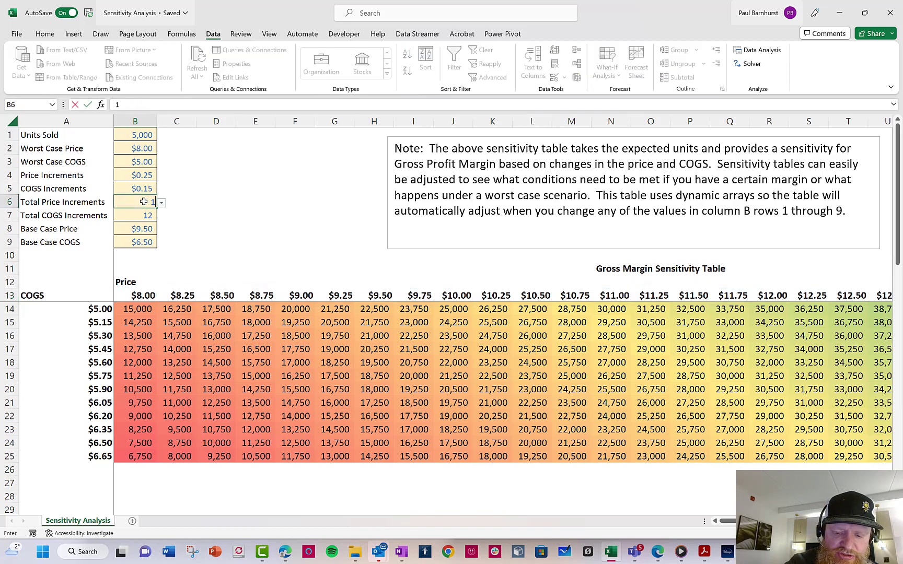
click(216, 358)
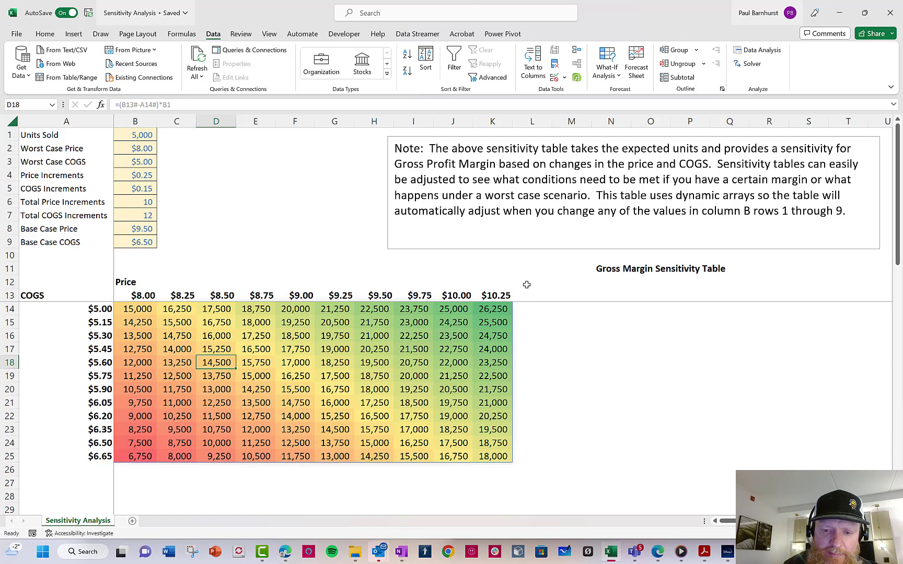
Set Total COGS Increments in B7 to 5.
click(101, 308)
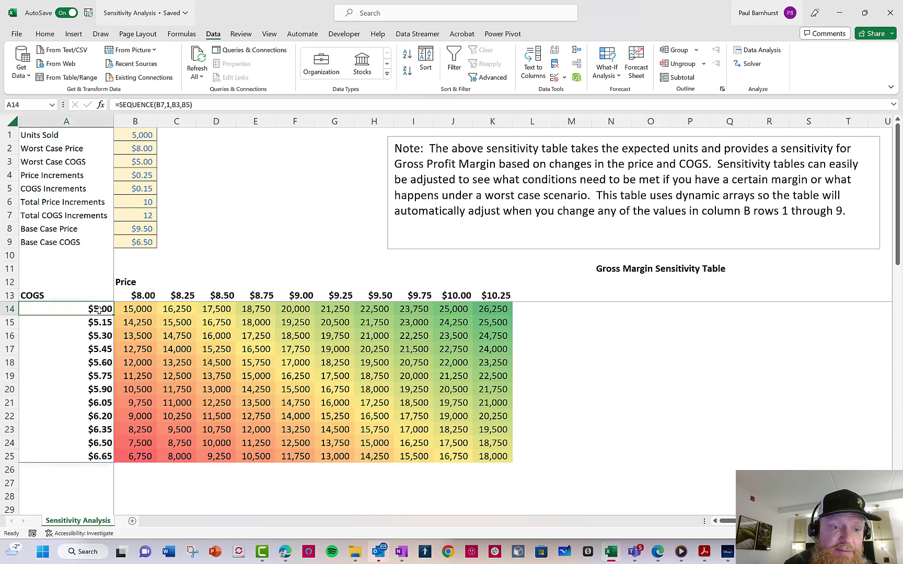
click(145, 216)
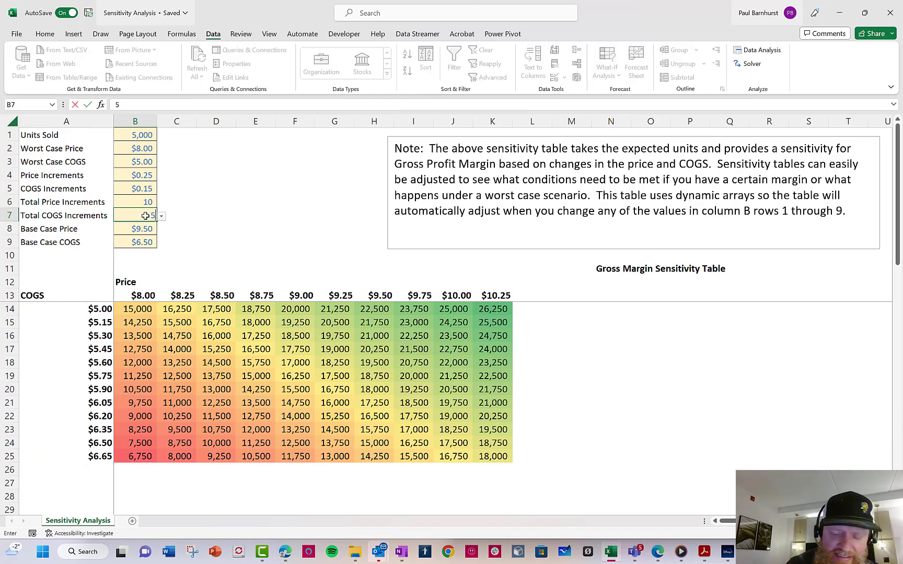
text(5)
key(Return)
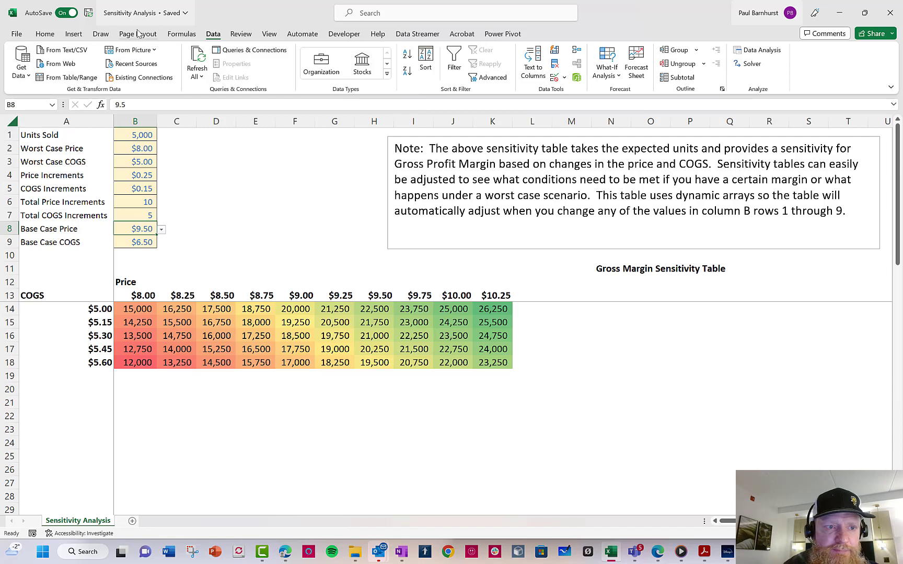
click(45, 34)
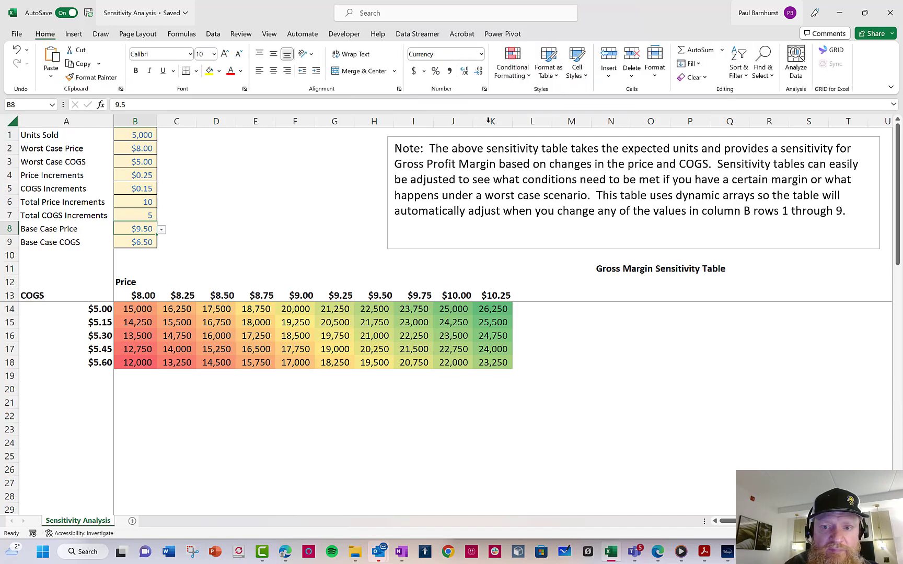
click(527, 77)
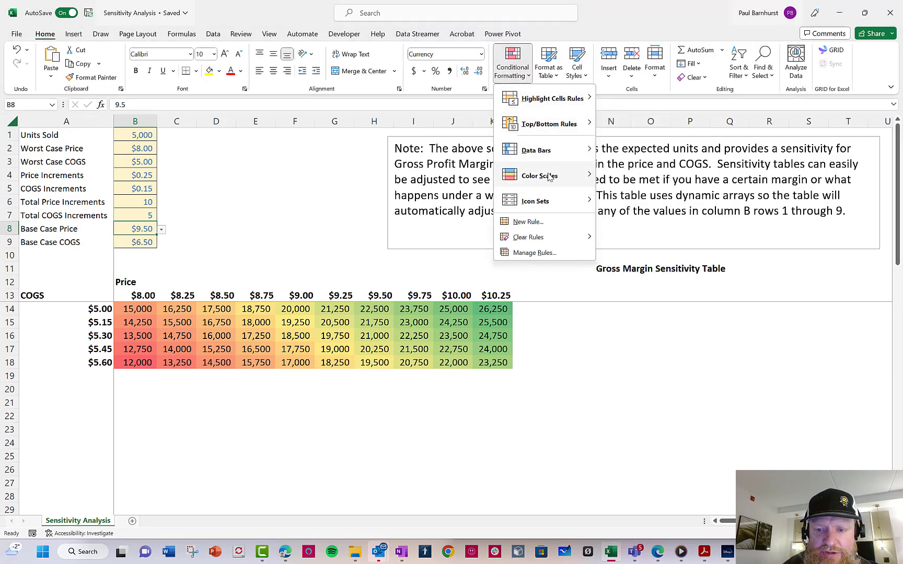
mouse_move(565, 180)
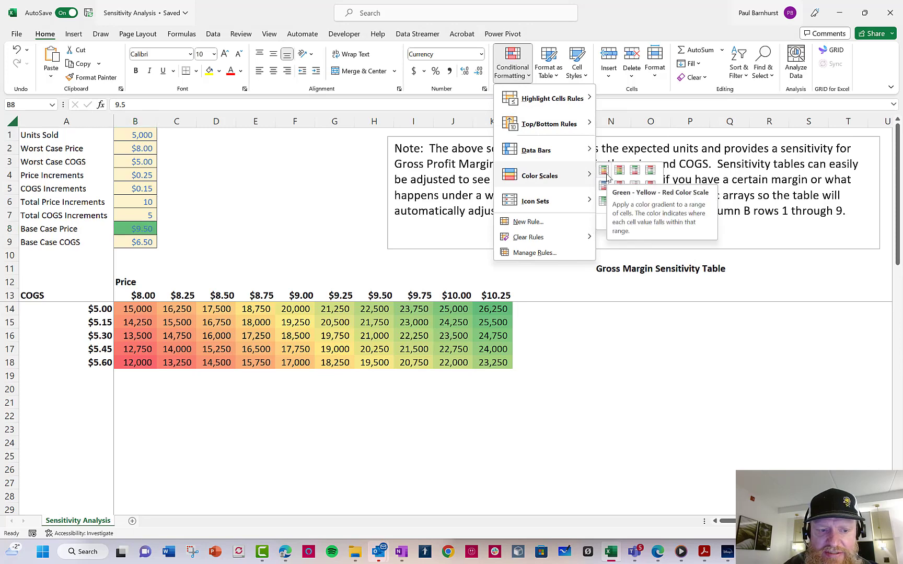
click(146, 330)
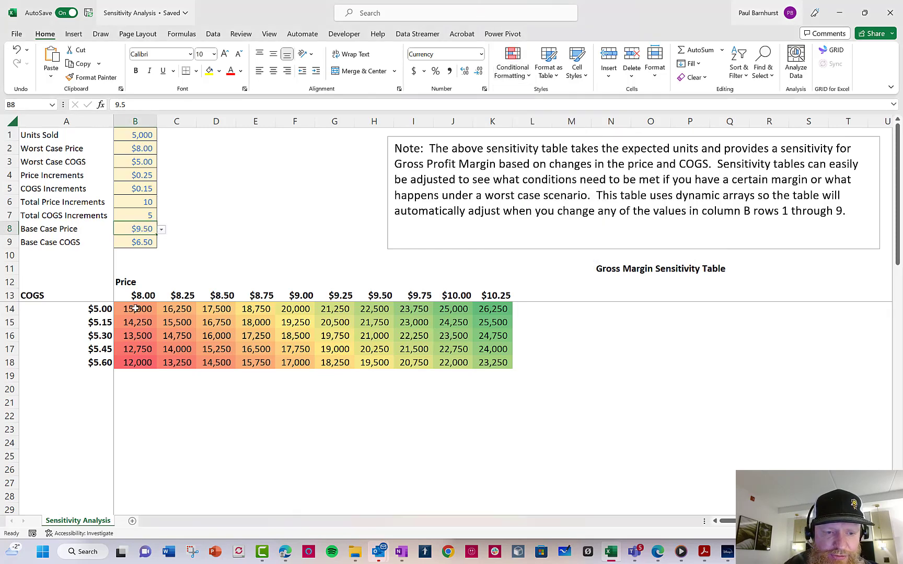
click(529, 78)
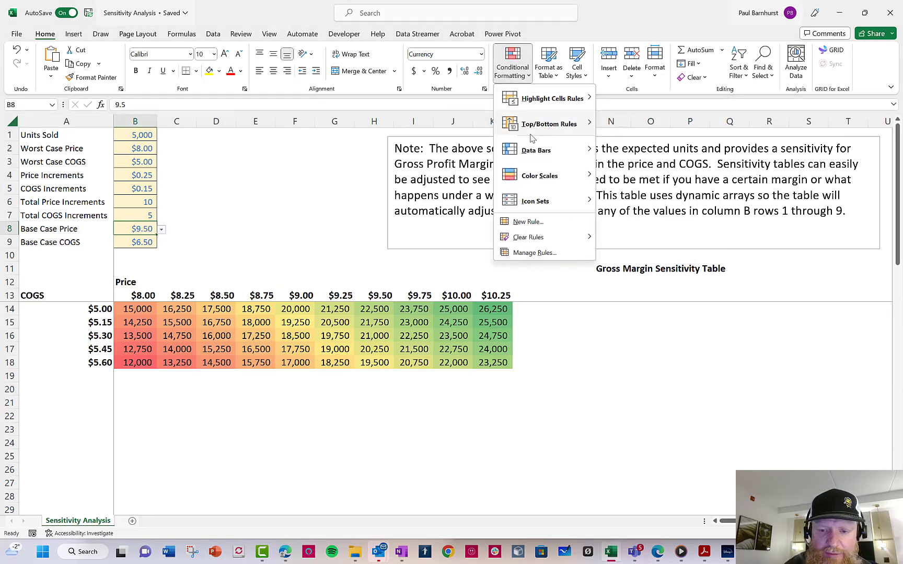
click(528, 253)
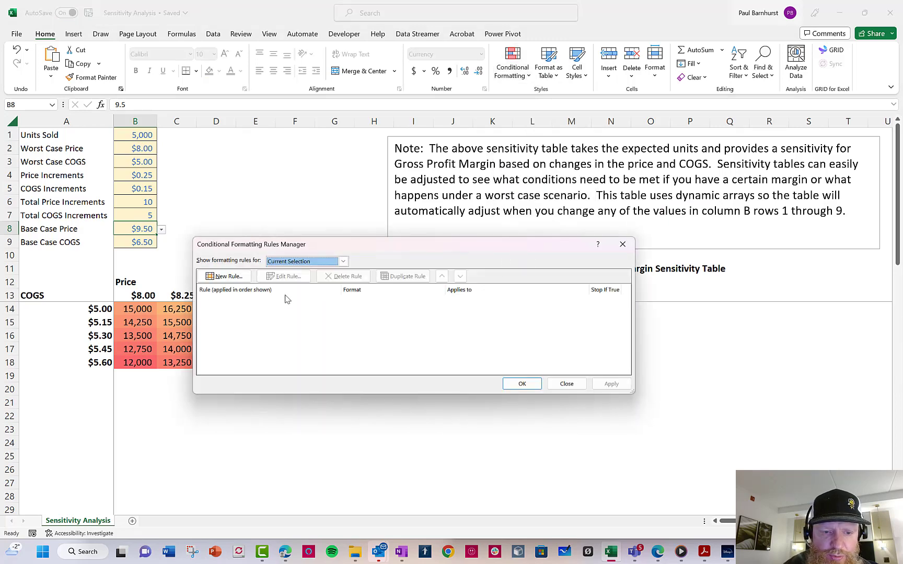
click(344, 261)
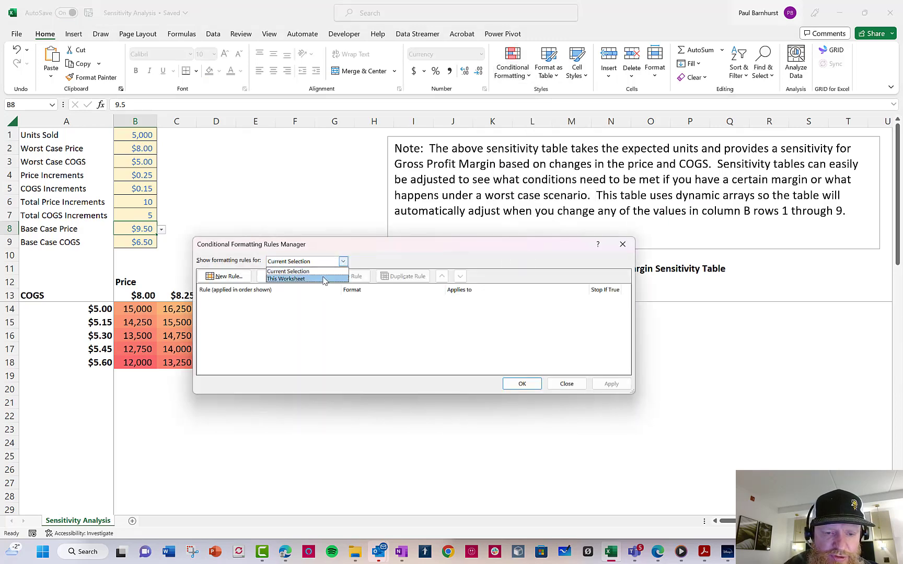
click(325, 279)
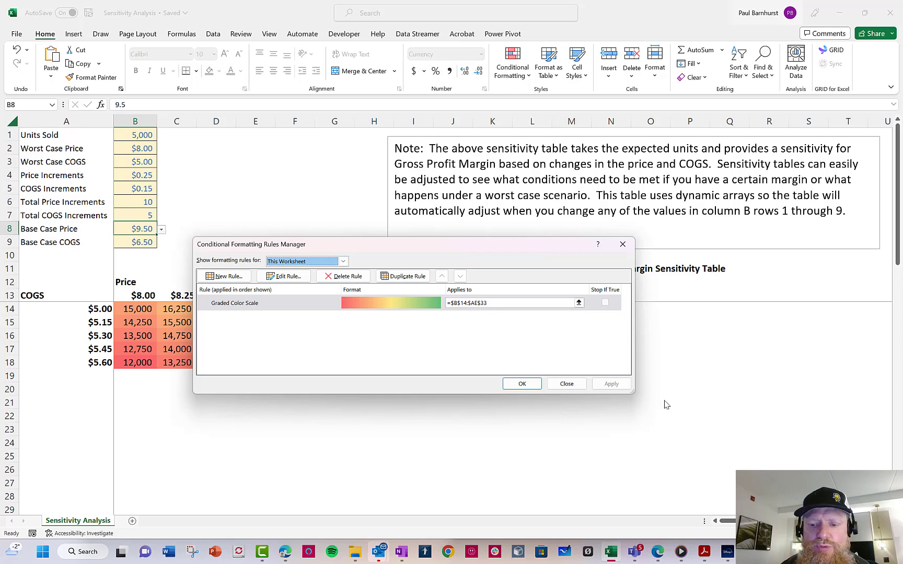
click(568, 384)
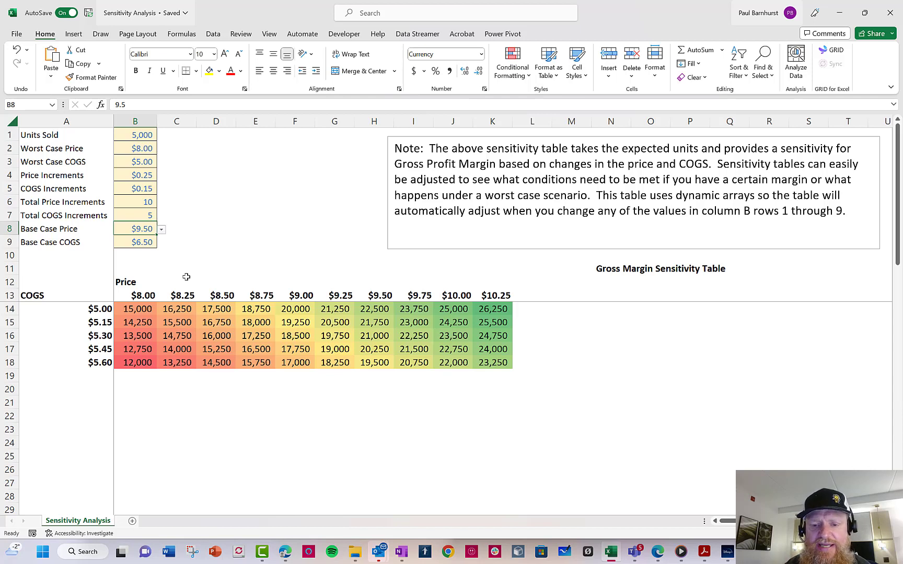
click(140, 302)
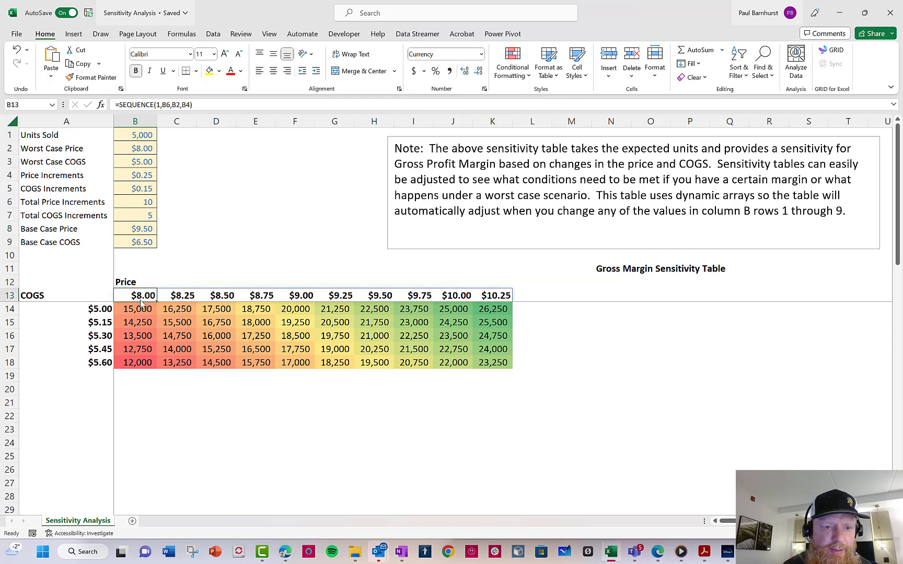
key(Right)
key(Right)
key(Right)
key(Right)
key(Right)
key(Right)
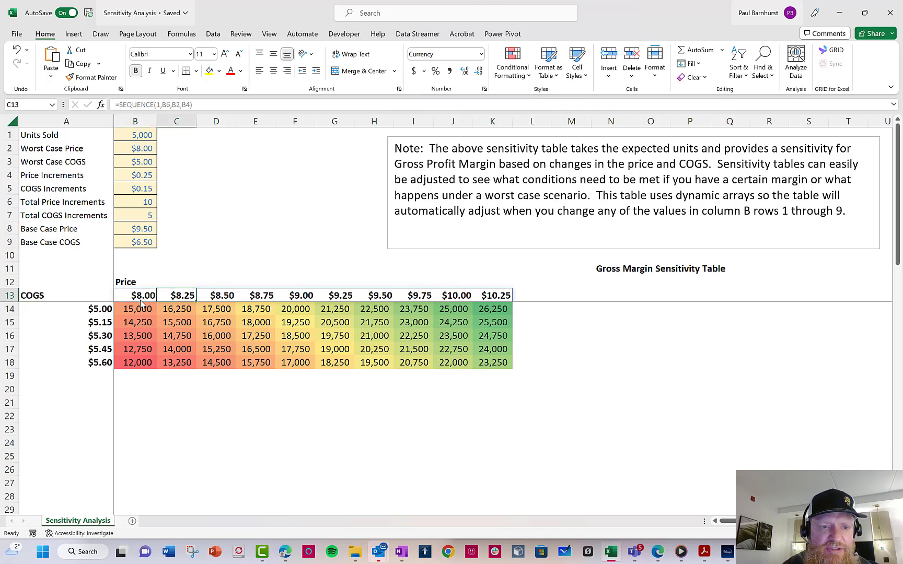
key(Right)
key(Right)
key(Right)
key(Right)
key(Left)
key(Left)
key(Left)
key(Left)
key(Left)
key(Left)
key(Left)
key(Left)
key(Left)
key(Left)
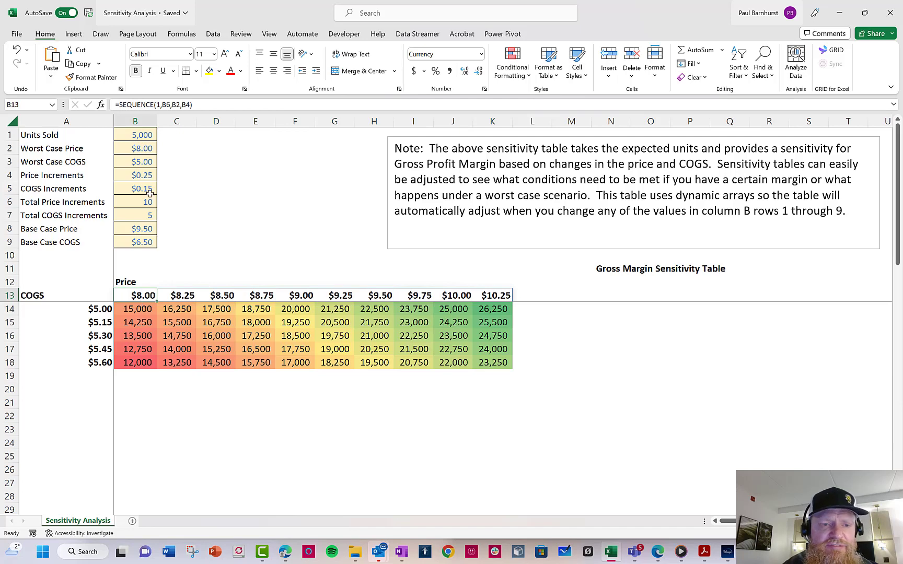
click(160, 105)
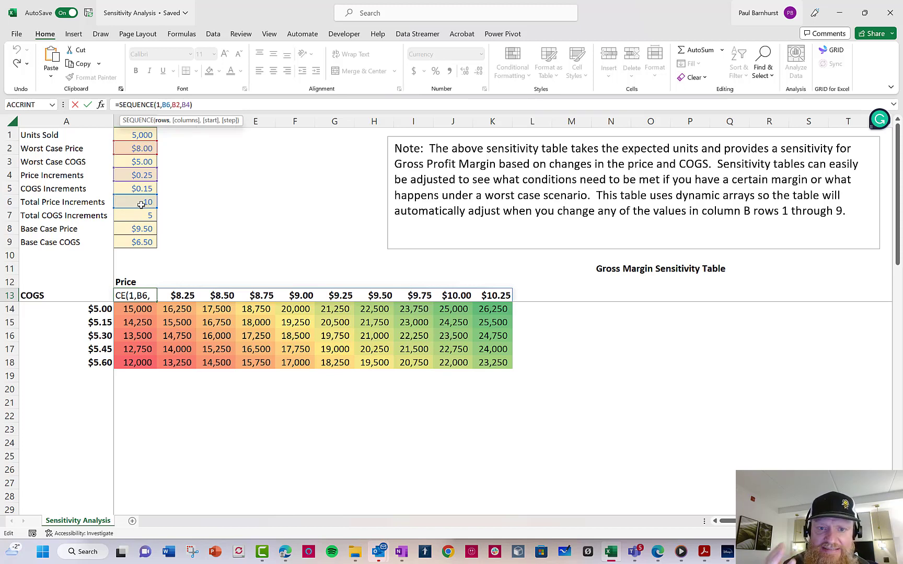
click(176, 104)
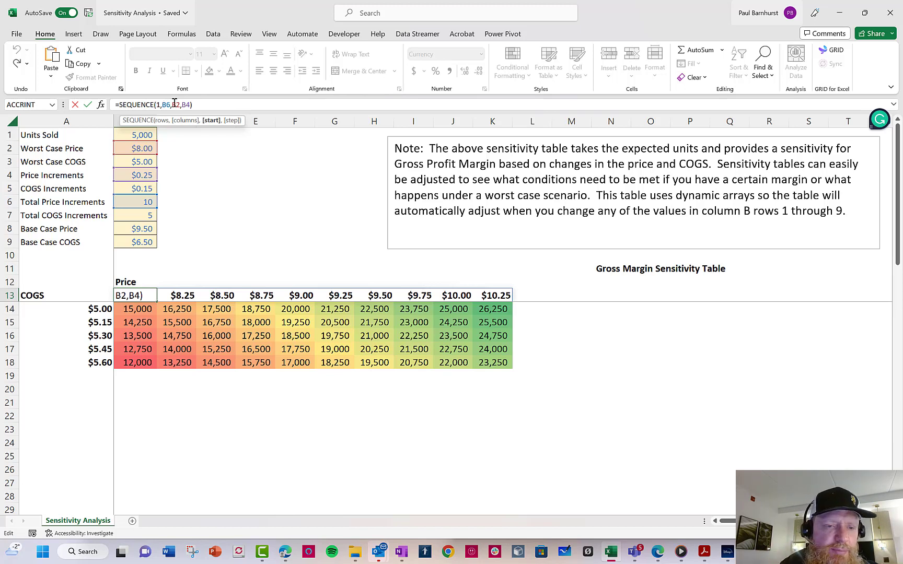
text(`)
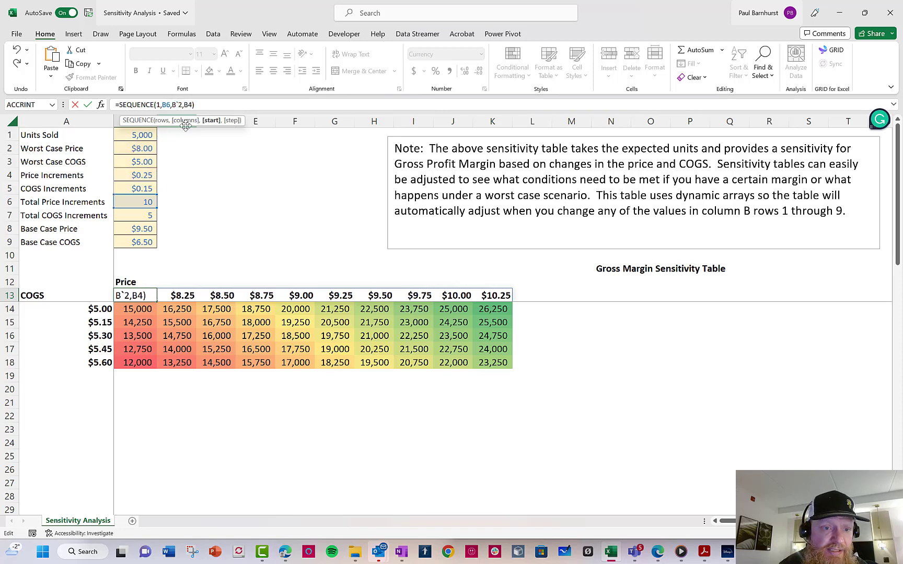
click(152, 149)
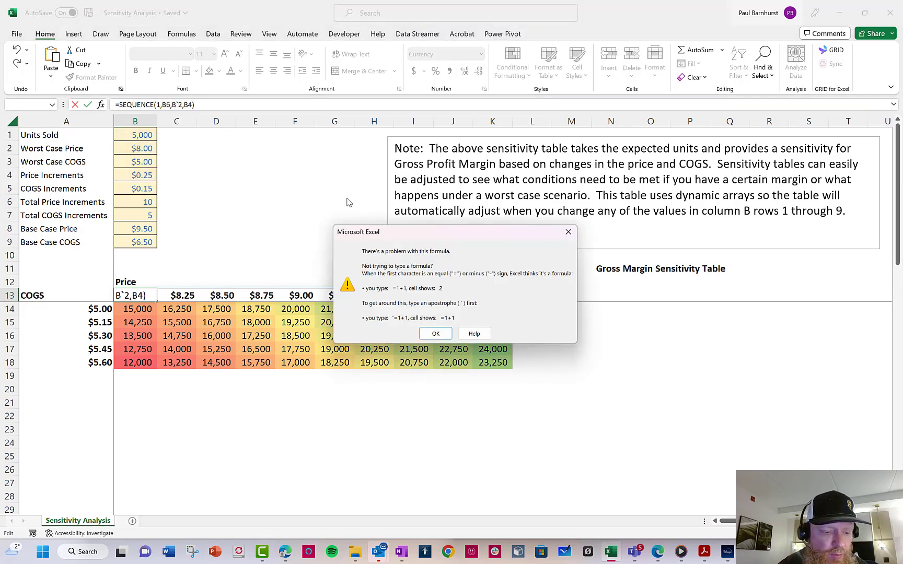
key(Return)
text(B2)
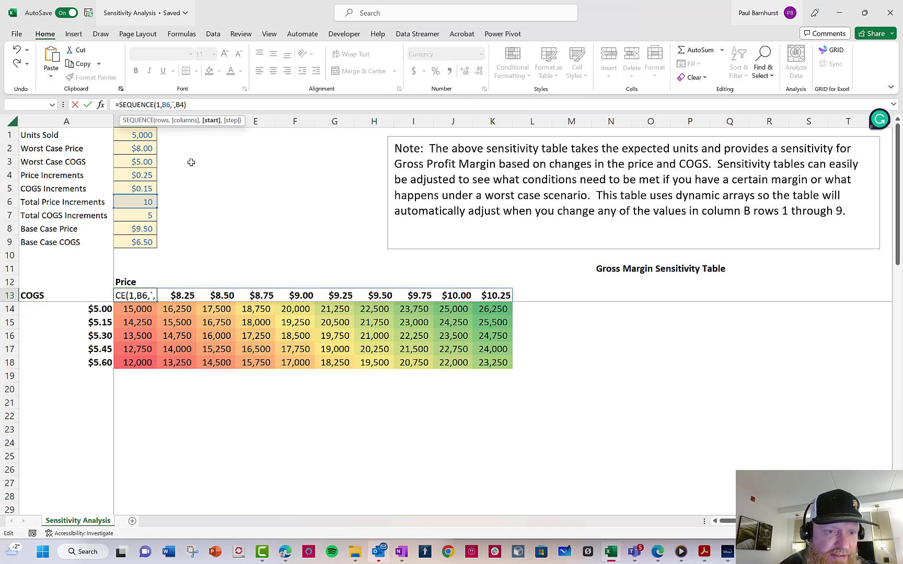
key(Return)
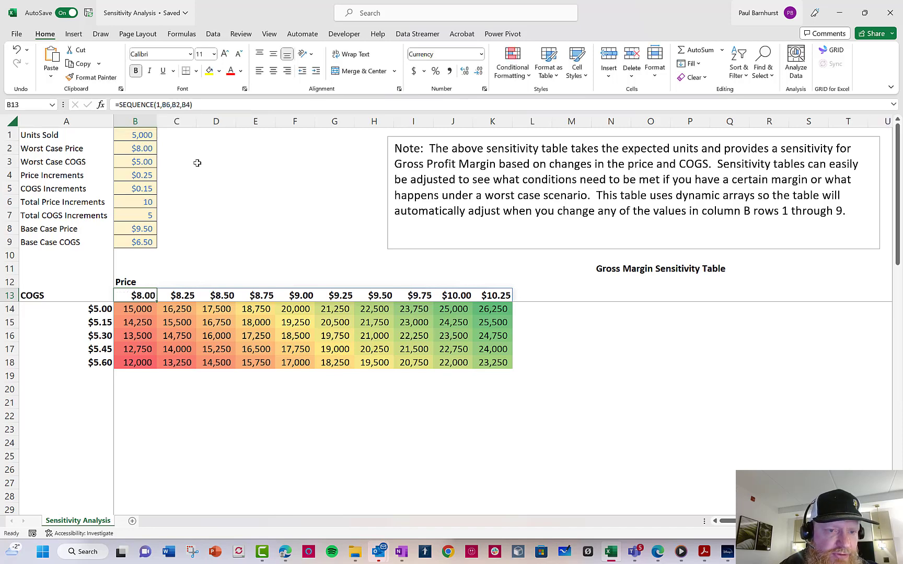
Set Worst Case Price in B2 to $9.00 from its dropdown.
click(212, 162)
click(148, 147)
click(161, 149)
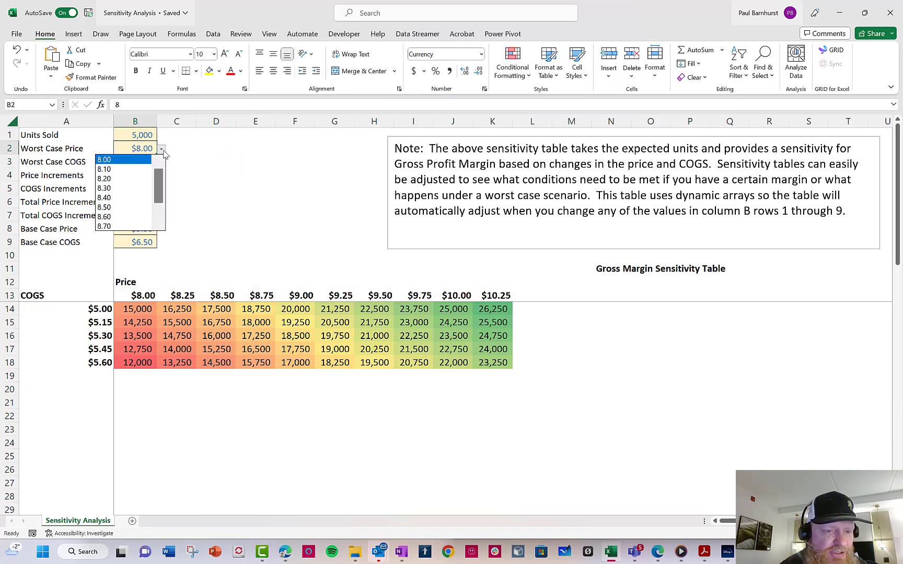
drag(158, 192, 159, 209)
click(125, 225)
click(203, 226)
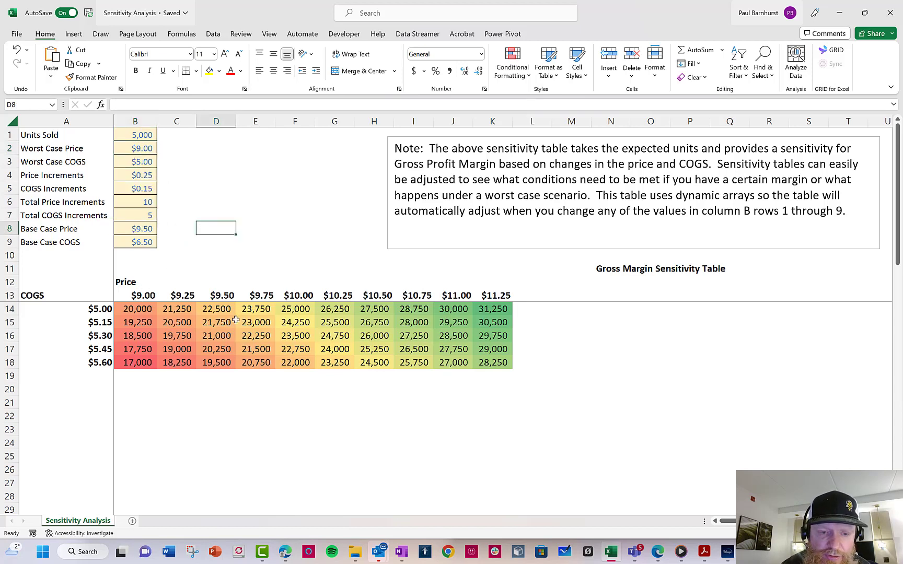
Set Total Price Increments in B6 to 15.
click(148, 204)
click(161, 202)
scroll(159, 230, down, 2)
drag(158, 234, 157, 244)
click(131, 260)
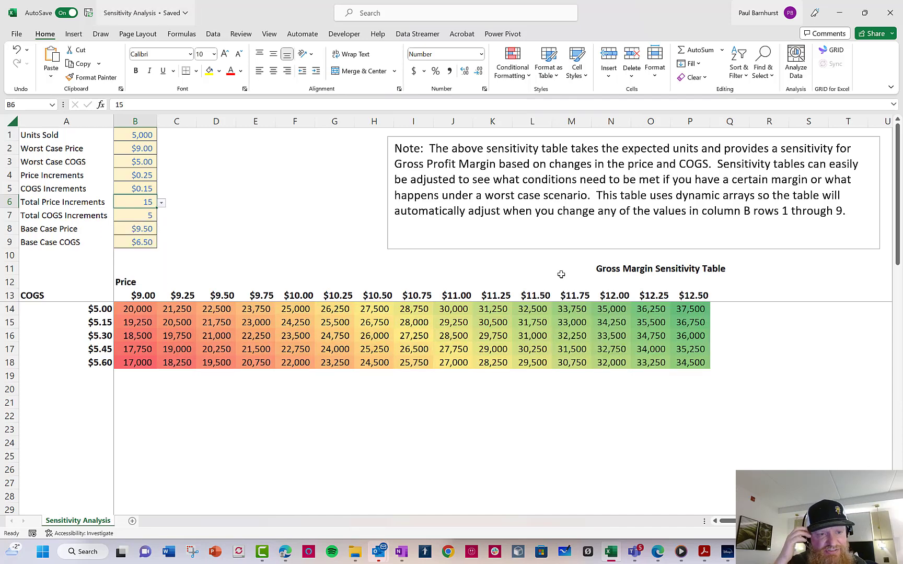
Set the Price Increments step in B4 to $0.10.
click(147, 174)
click(162, 176)
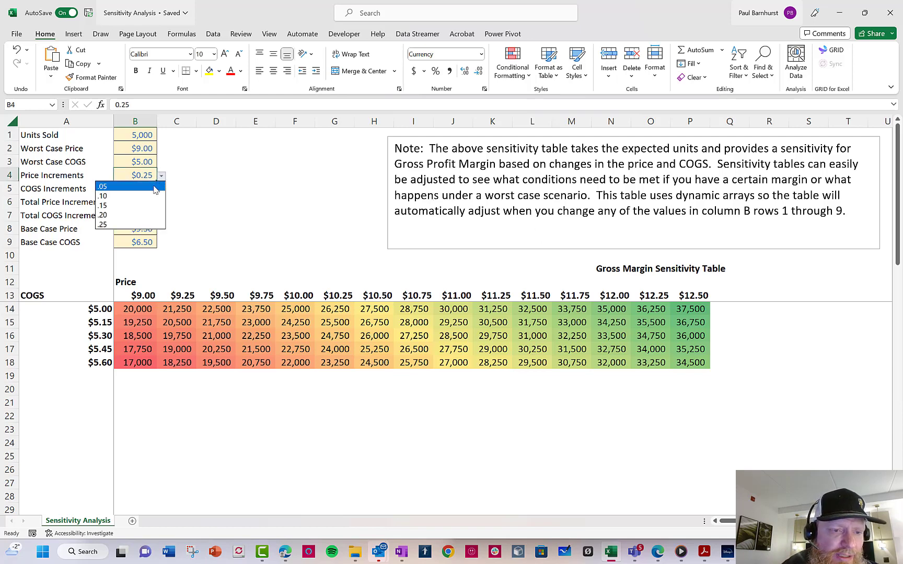
click(140, 196)
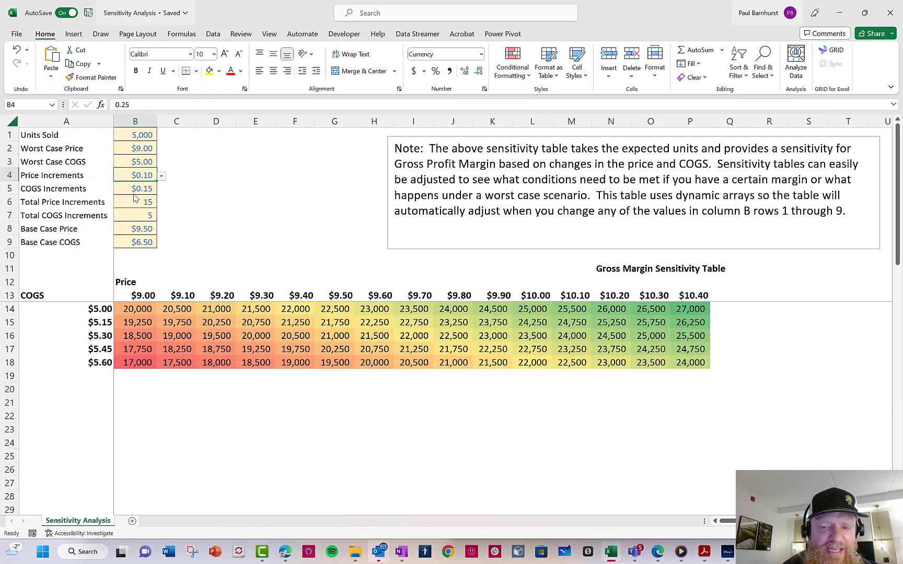
click(216, 255)
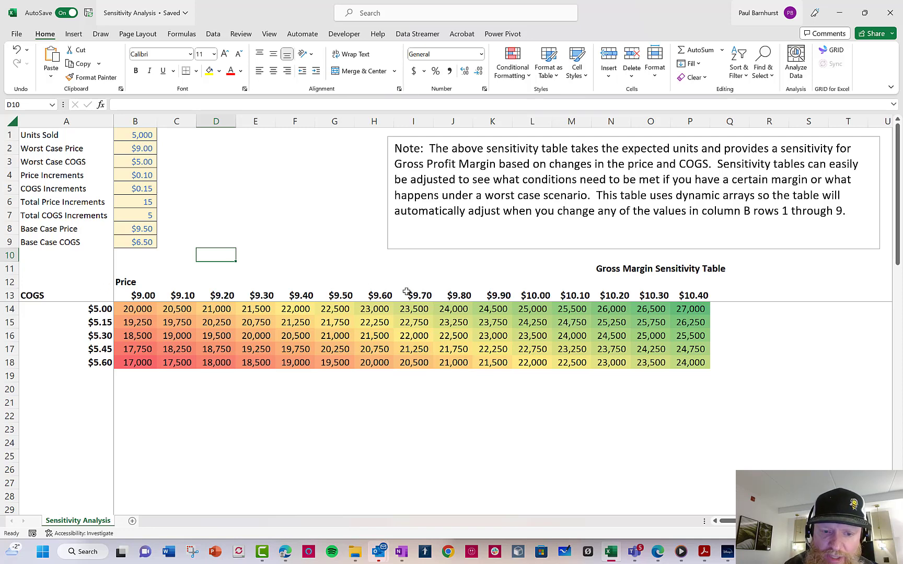
Review the COGS column formula =SEQUENCE(B7,1,B3,B5) in A14.
click(100, 309)
click(164, 105)
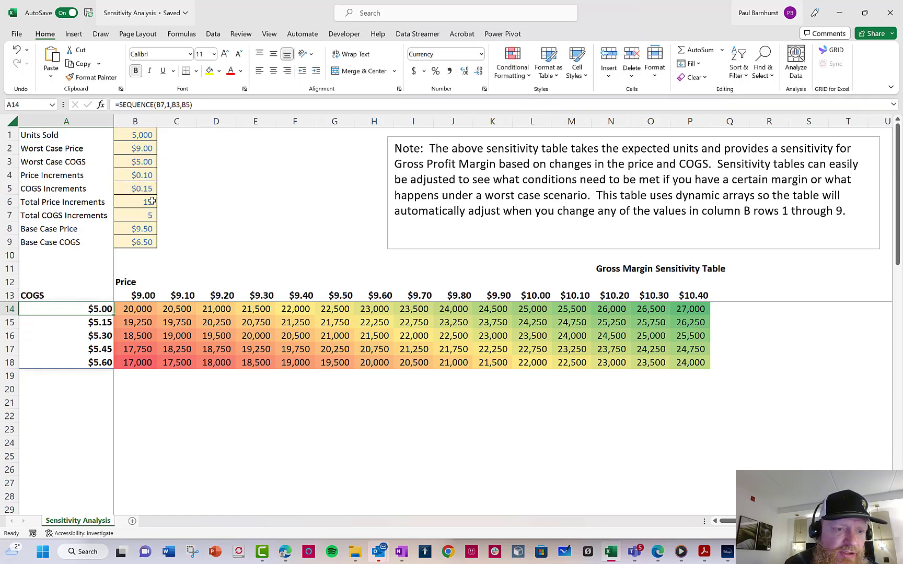
click(151, 202)
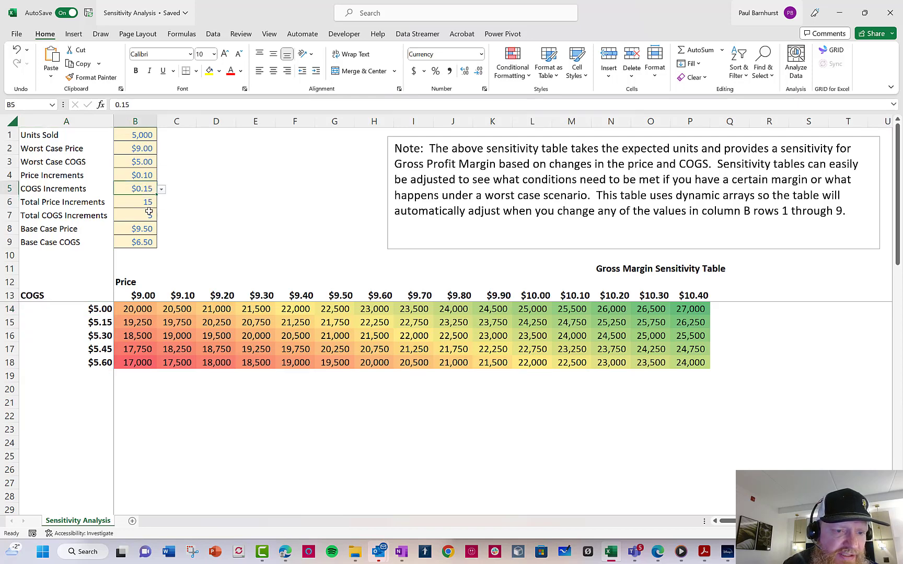
Set Total COGS Increments in B7 to 10 from its dropdown.
click(149, 215)
click(162, 216)
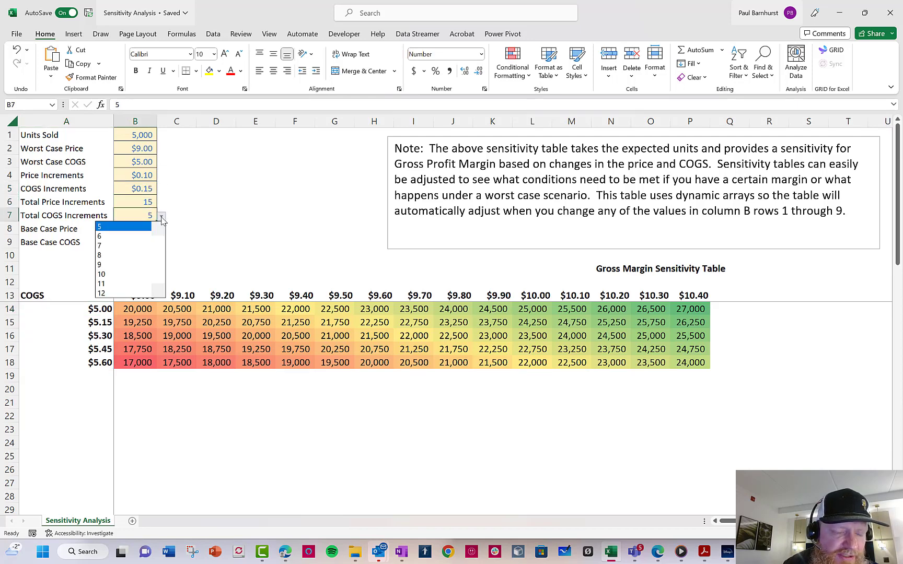
click(134, 274)
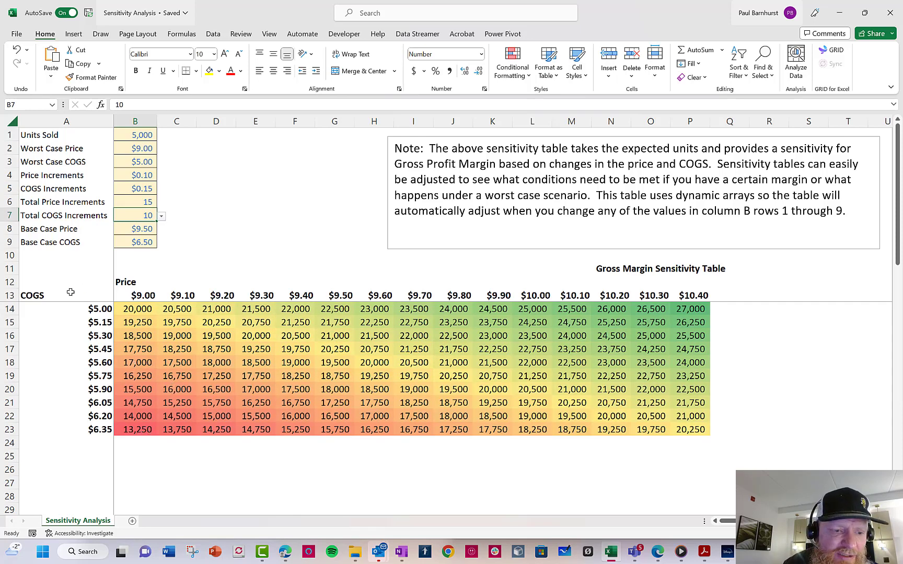
click(131, 306)
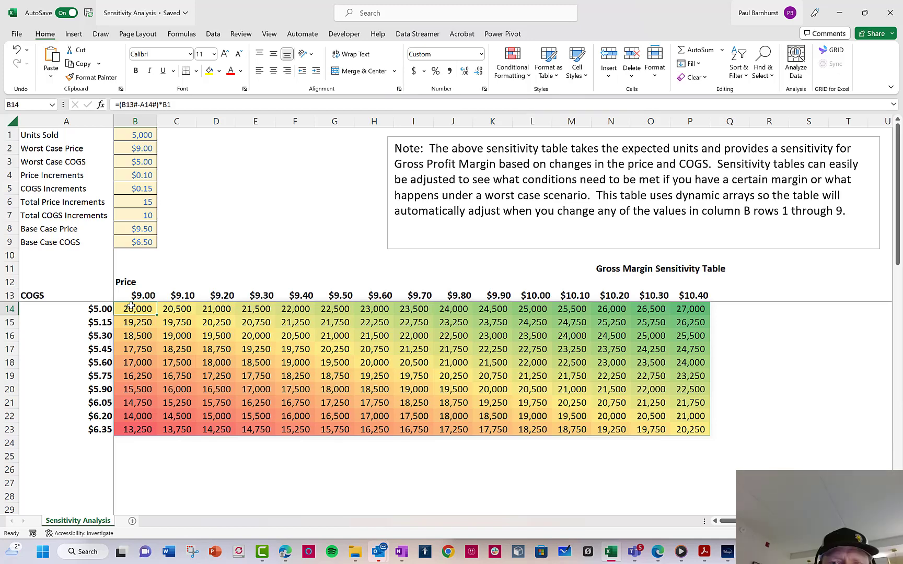
key(alt+q)
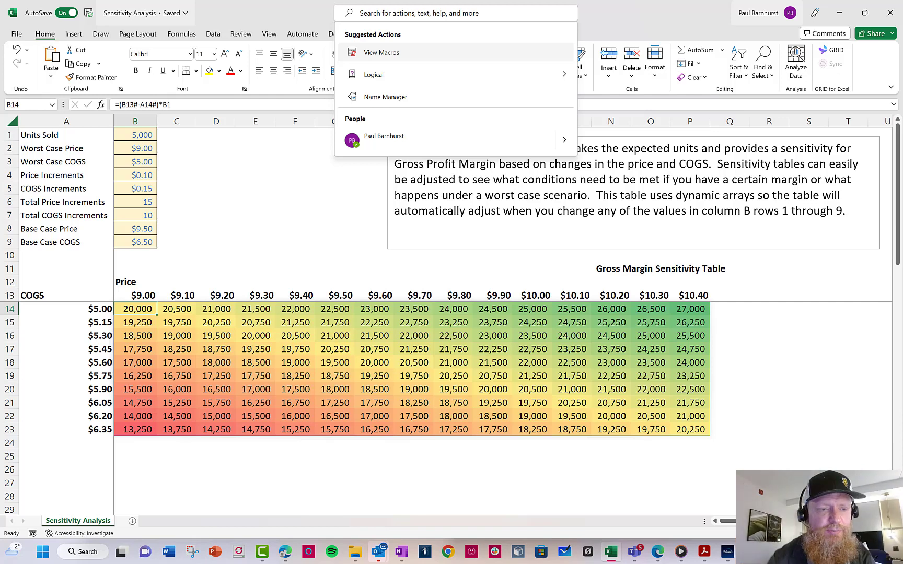
key(Escape)
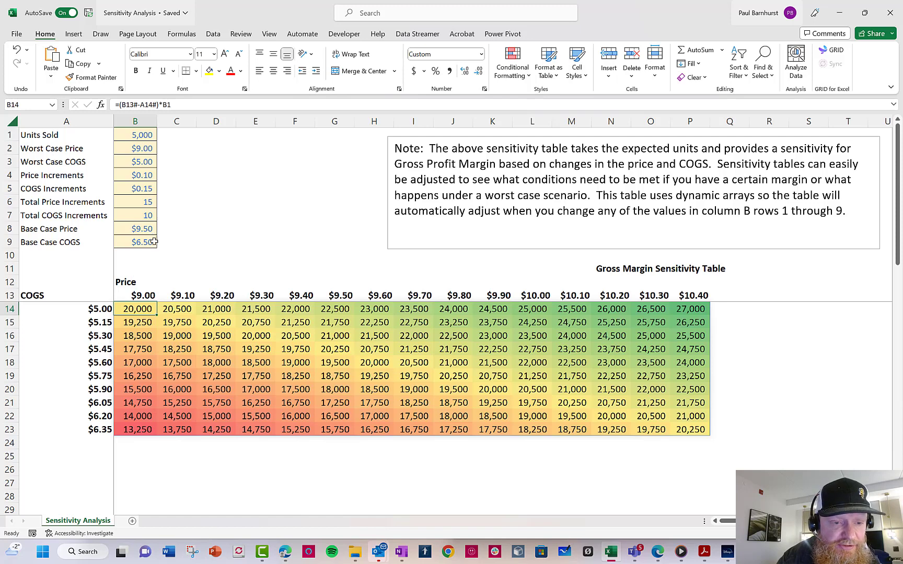
click(137, 105)
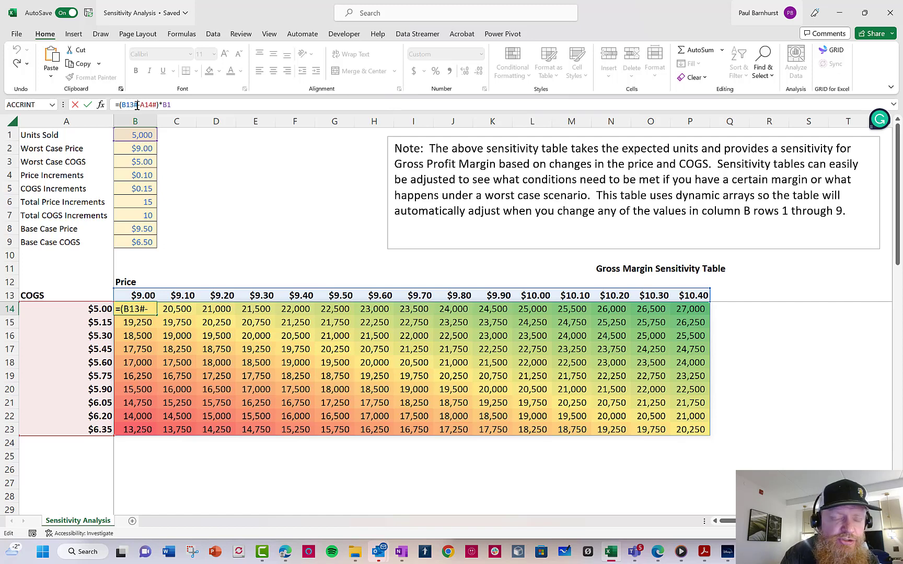
key(Escape)
click(147, 297)
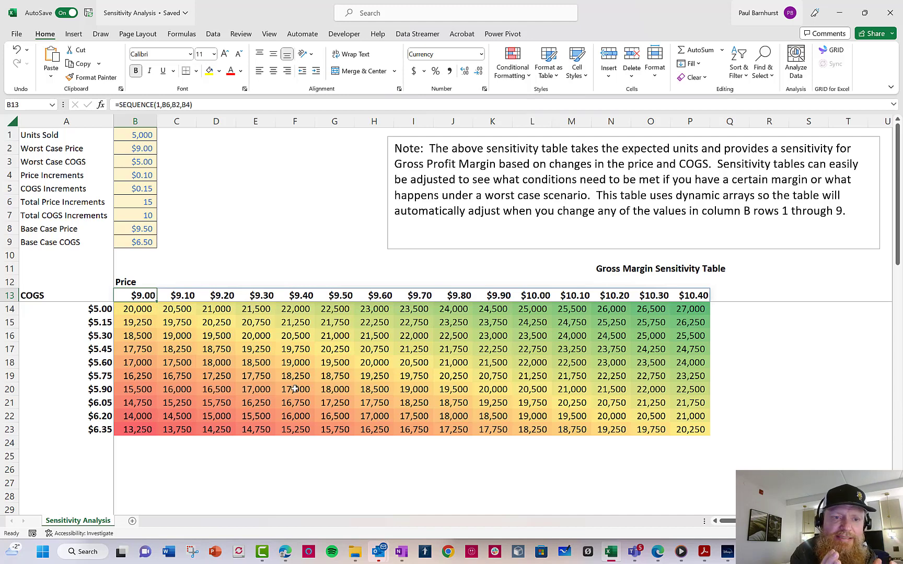
click(137, 310)
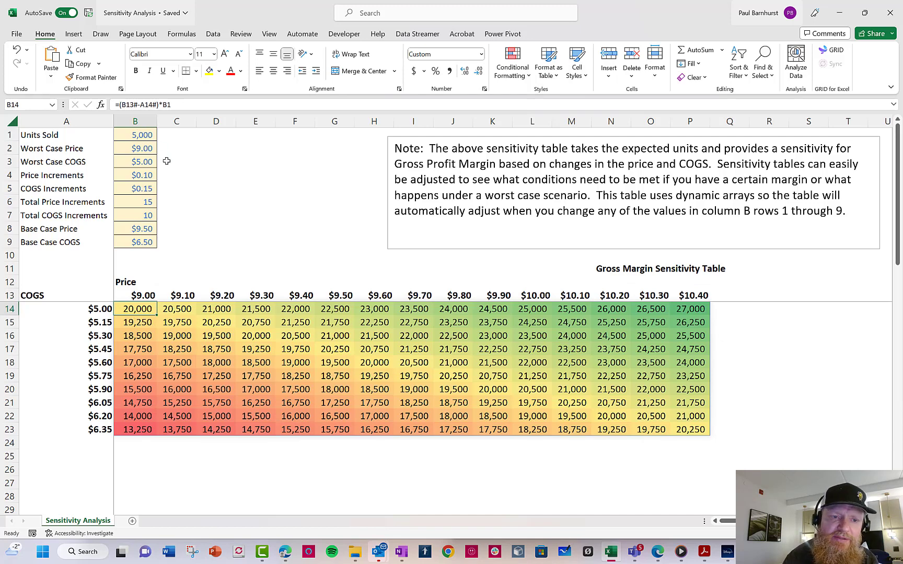
click(137, 105)
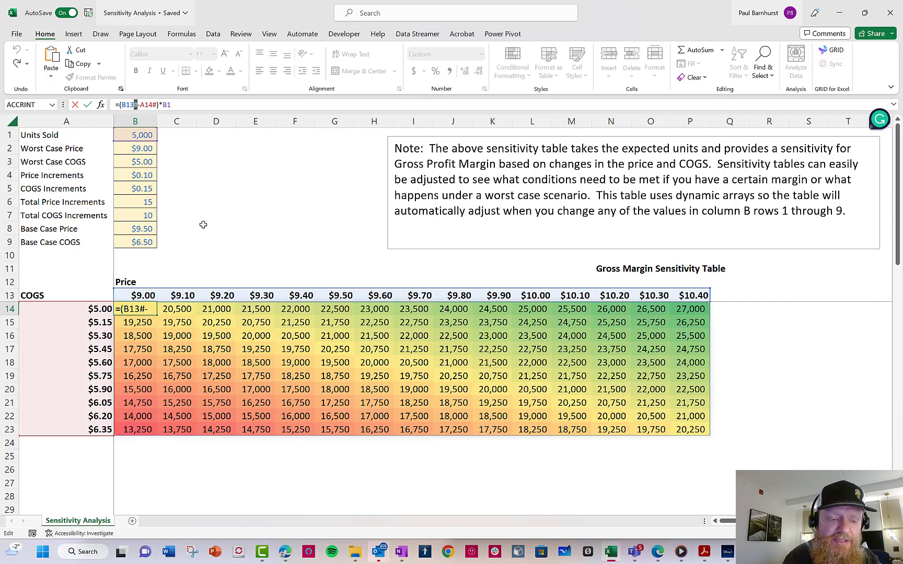
Enter the formula =(B13-A14)*$B$1 in B14.
key(Escape)
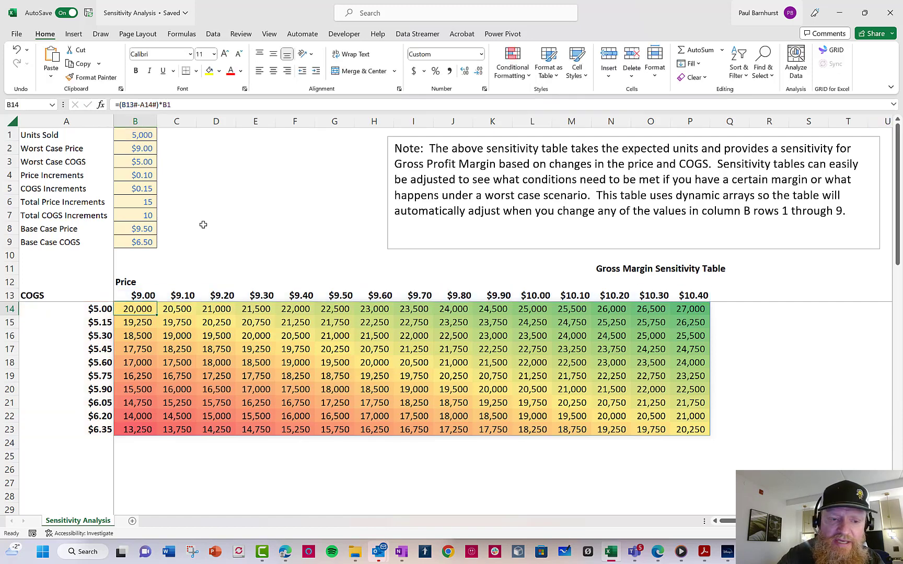
text(=)
key(Up)
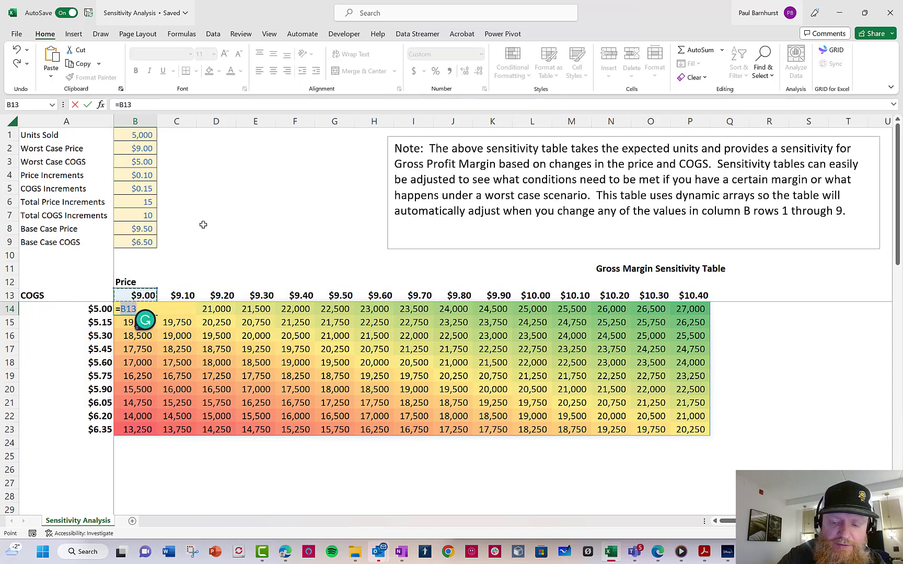
text(-)
key(Left)
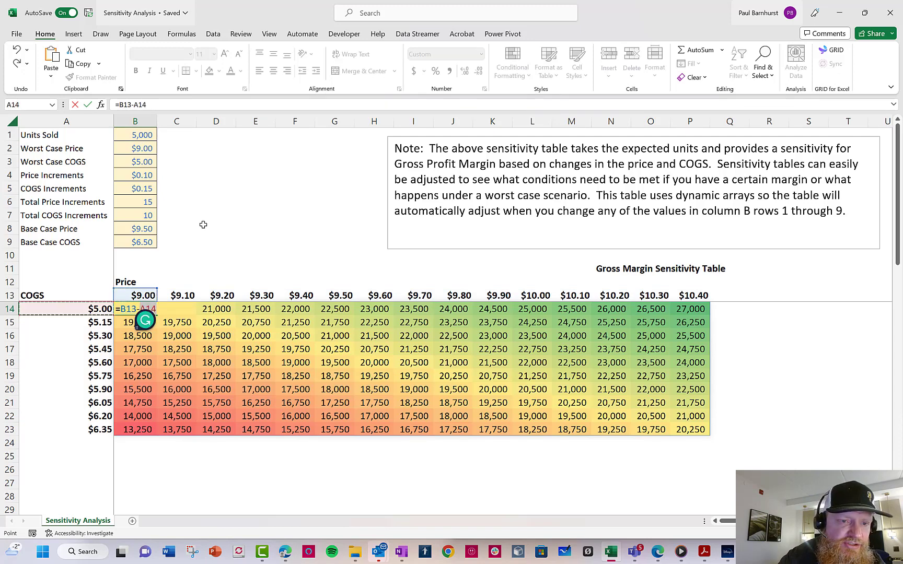
click(162, 104)
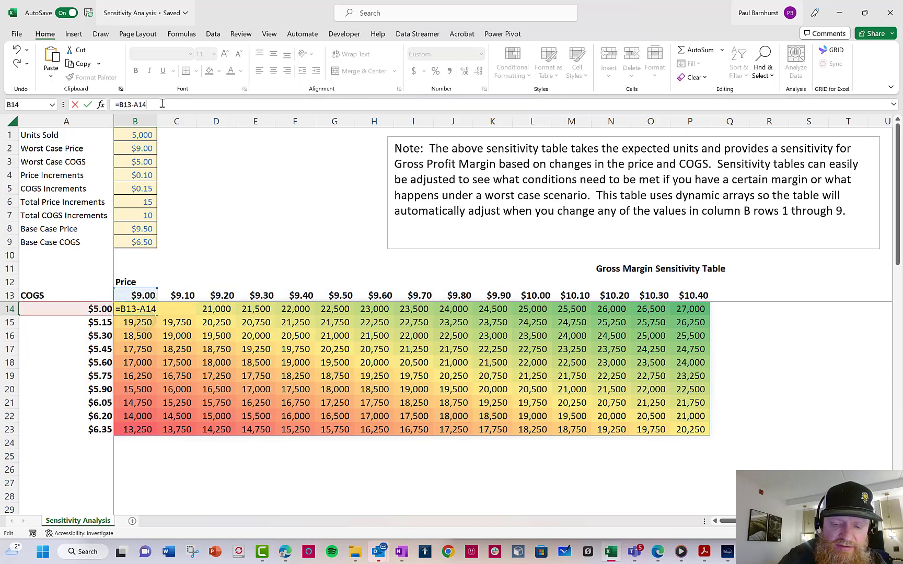
key(Left)
key(Left)
key(Left)
key(Left)
key(Left)
key(Left)
key(Left)
key(Left)
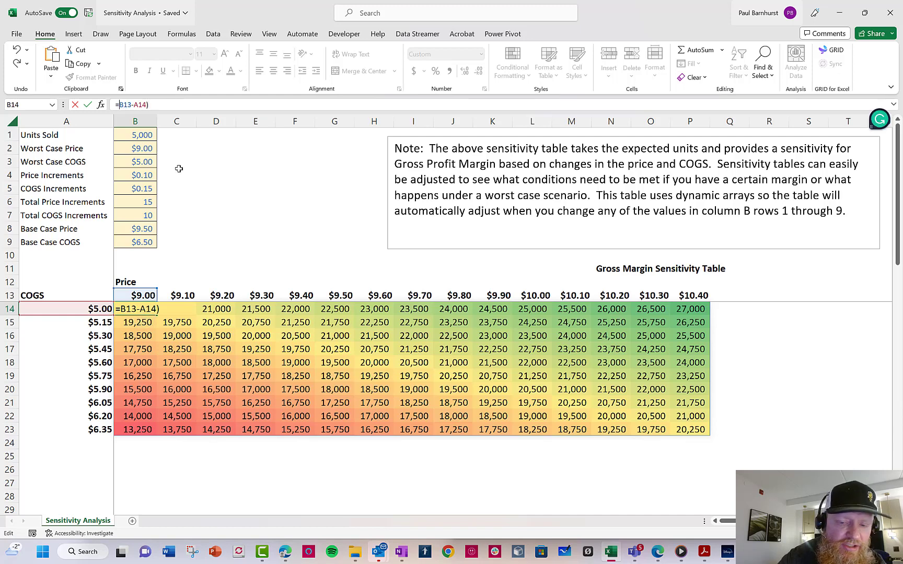
text(()
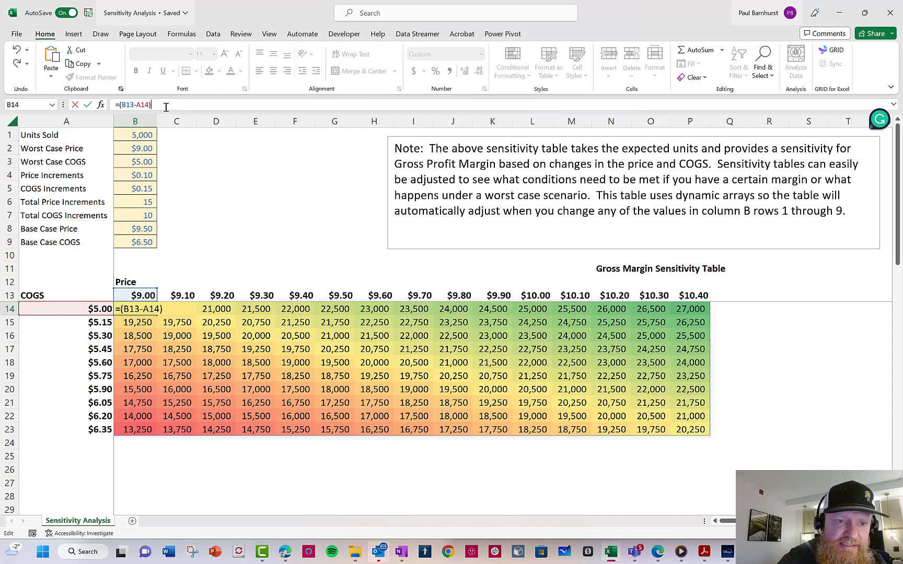
text(*)
click(144, 135)
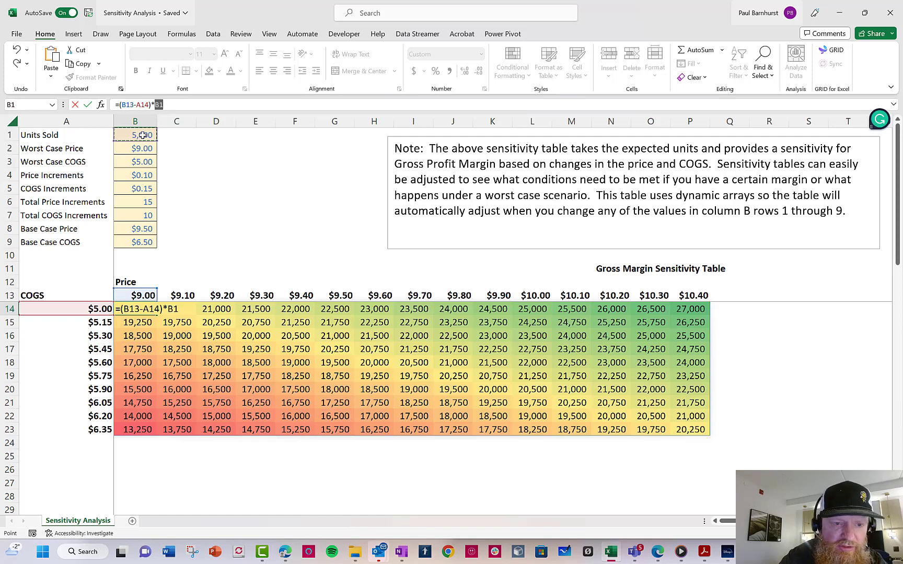
key(F4)
key(Return)
Fill the B14 formula across row 14 and down to row 23.
key(Up)
key(shift+Right)
key(shift+Right)
key(shift+Right)
key(shift+Right)
key(shift+Right)
key(shift+Right)
key(shift+Right)
key(shift+Right)
key(shift+Right)
key(shift+Right)
key(shift+Right)
key(shift+Right)
key(shift+Right)
key(shift+Right)
key(shift+Right)
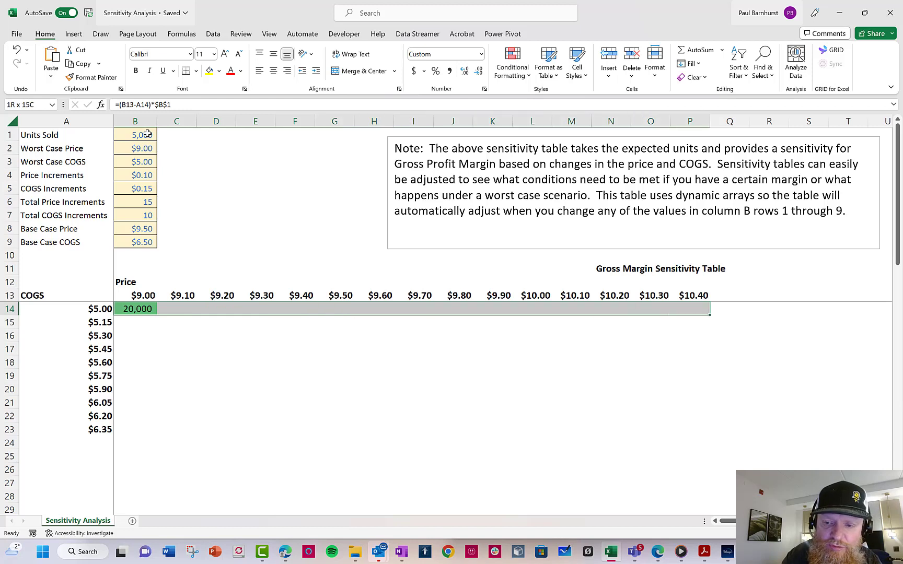
key(ctrl+r)
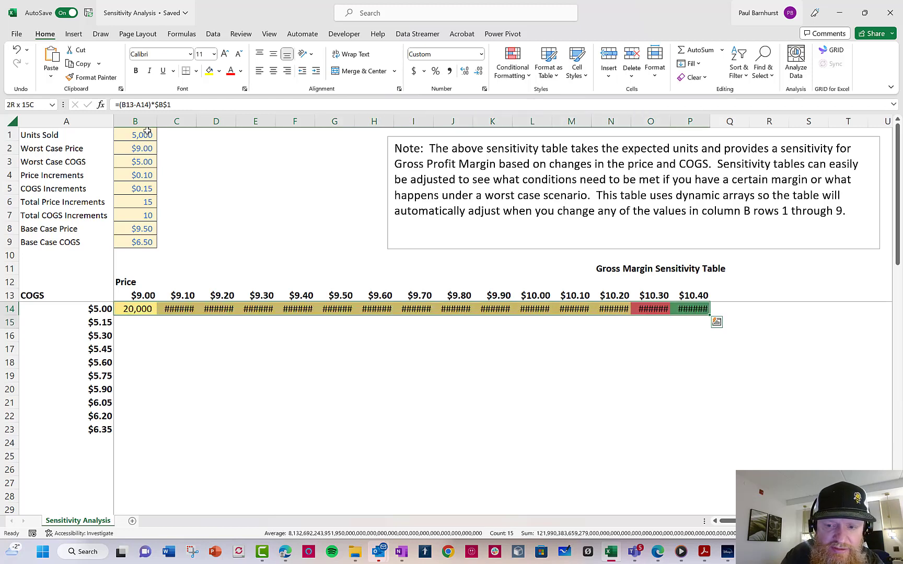
key(shift+Down)
key(shift+Down)
key(shift+Down)
key(shift+Down)
key(shift+Down)
key(shift+Down)
key(shift+Down)
key(shift+Down)
key(shift+Down)
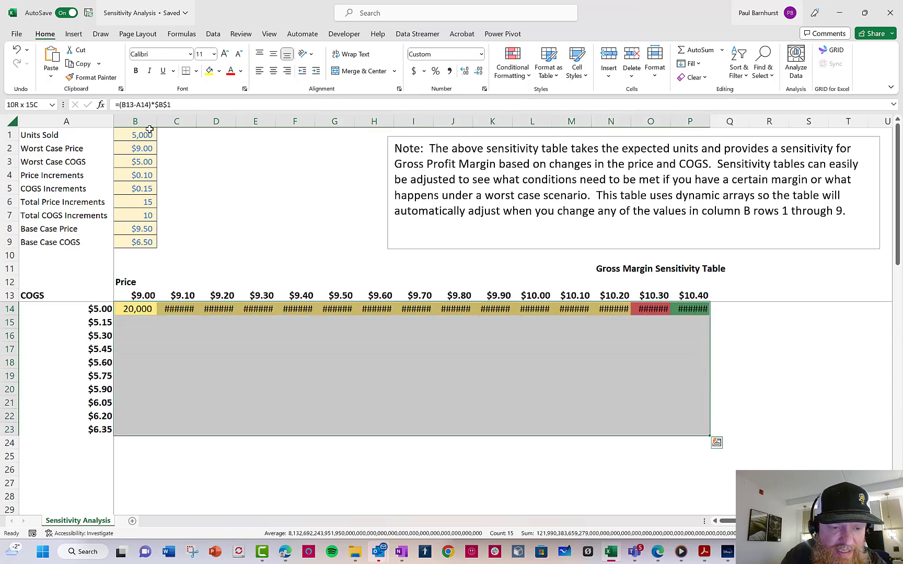
key(ctrl+d)
key(Left)
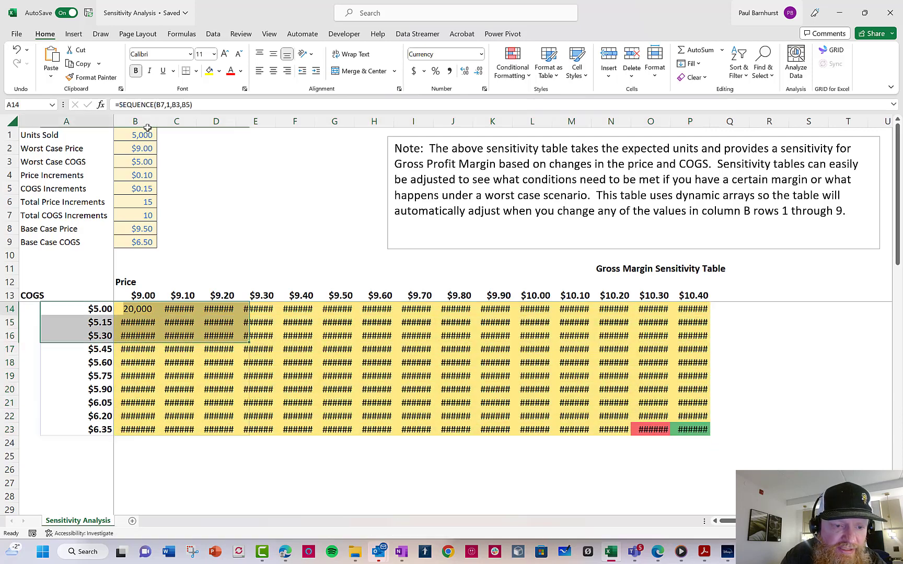
key(Right)
Change B14's formula to mixed references =(B$13-$A14)*$B$1.
click(126, 105)
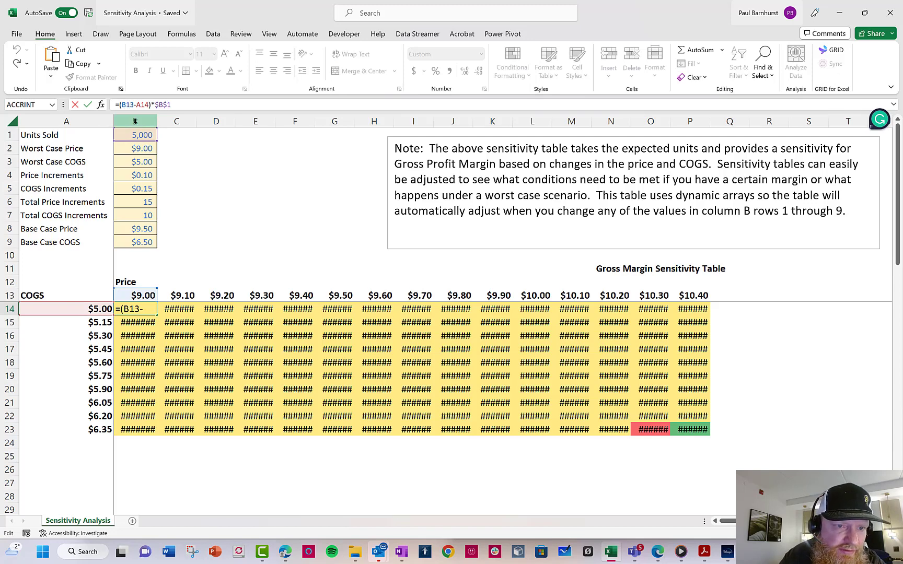
text($)
click(140, 105)
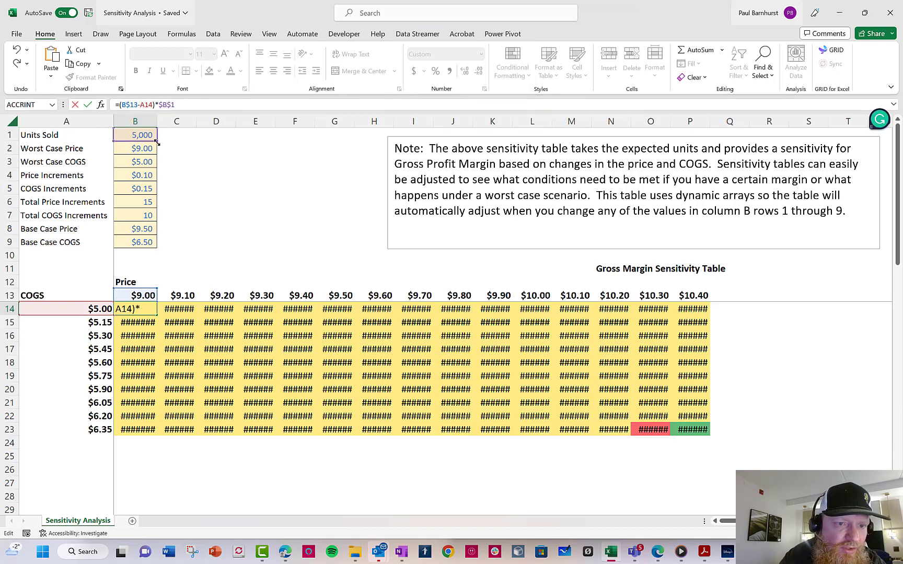
text($)
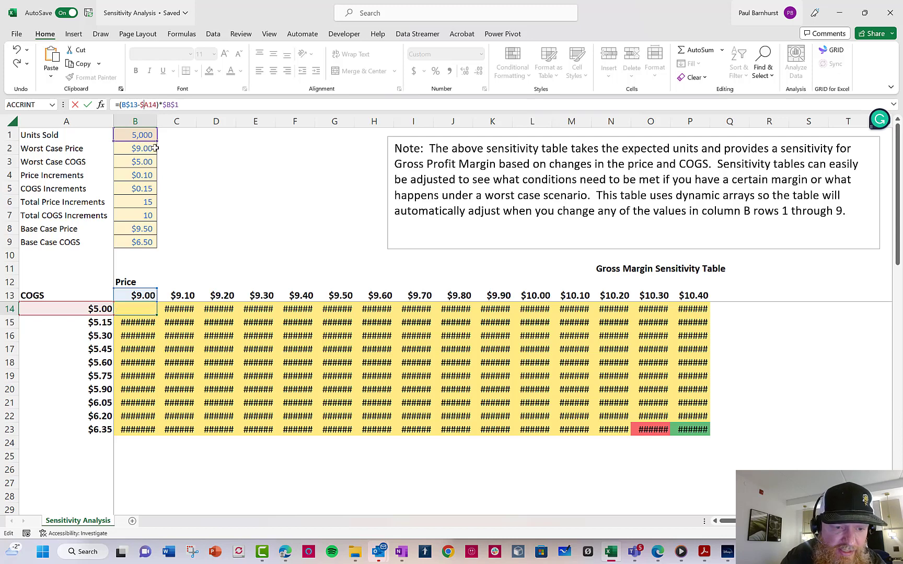
key(Return)
Fill the corrected formula across row 14 to column P and select down to row 23.
key(Up)
key(ctrl+shift+Right)
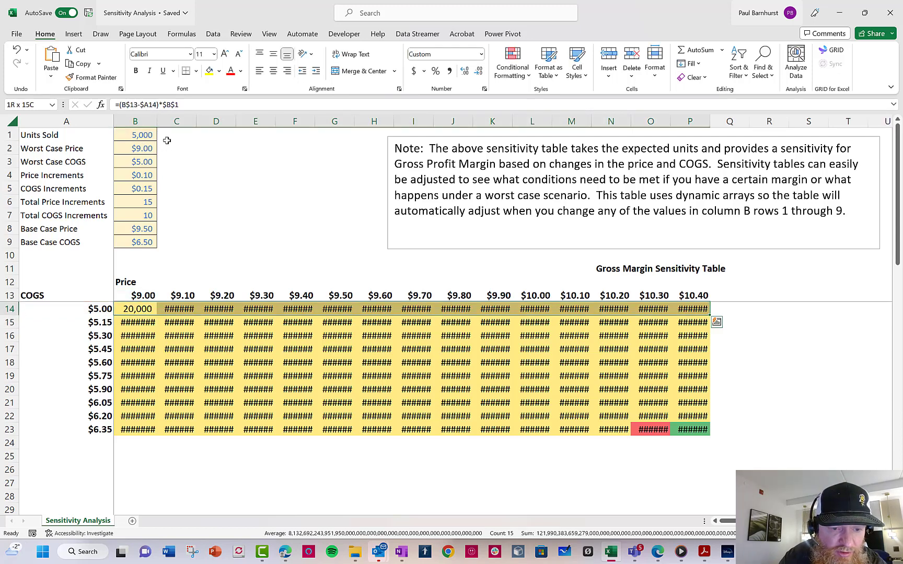
key(ctrl+r)
key(ctrl+shift+Down)
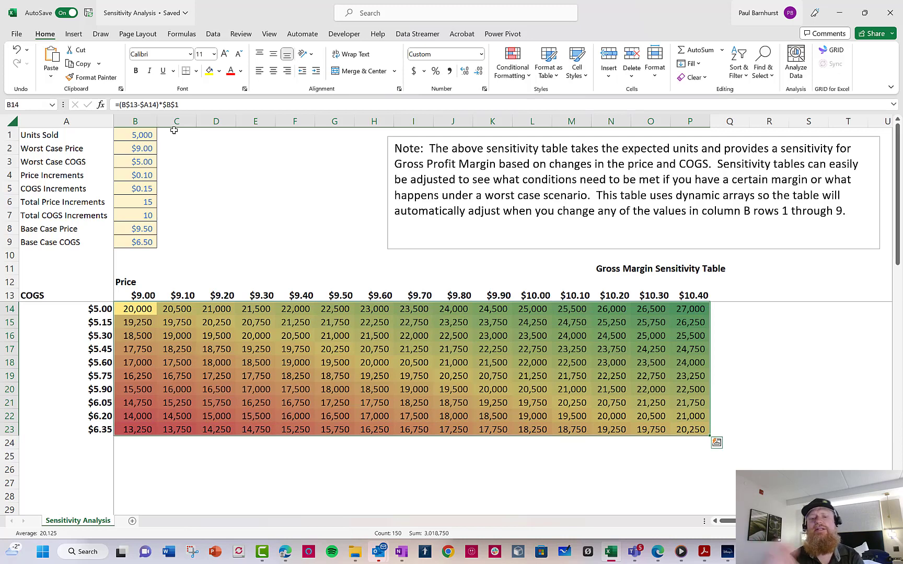
click(143, 148)
click(161, 150)
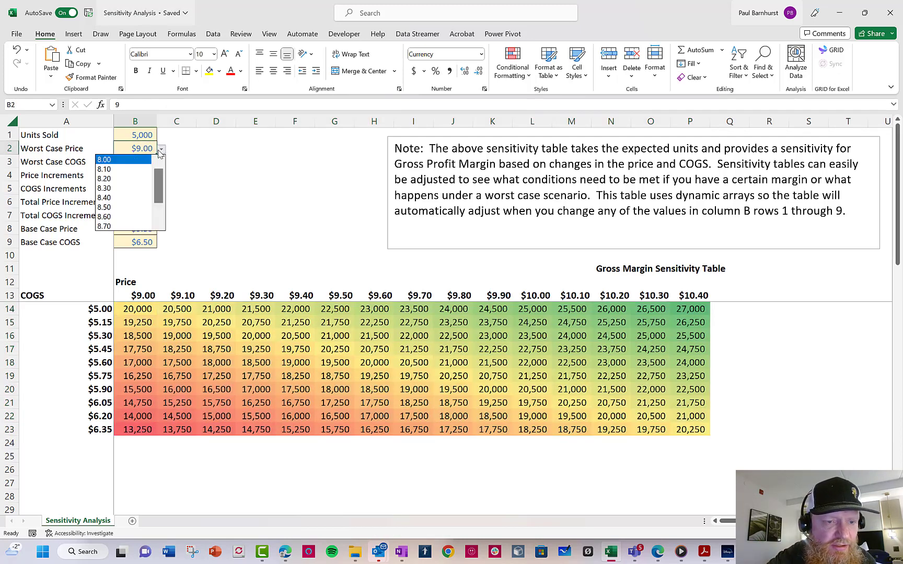
click(135, 176)
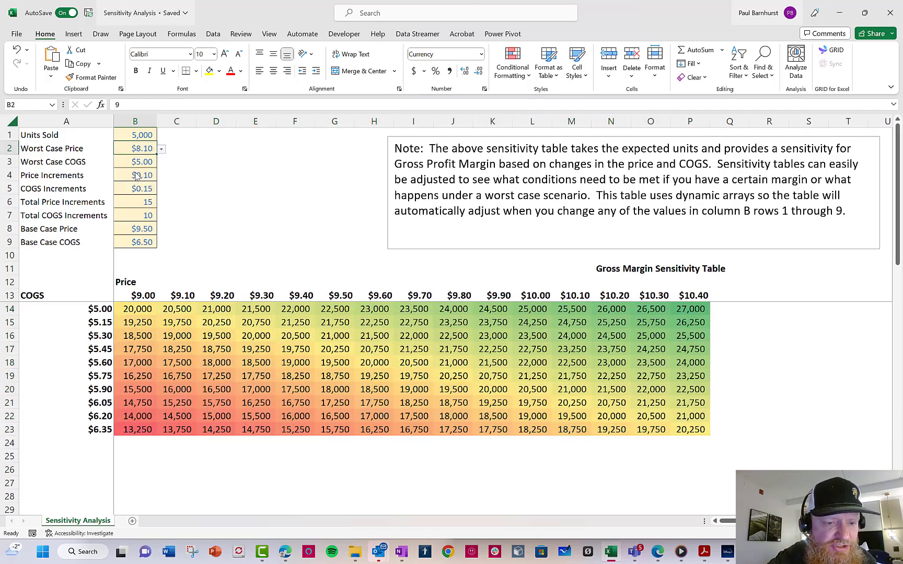
click(159, 275)
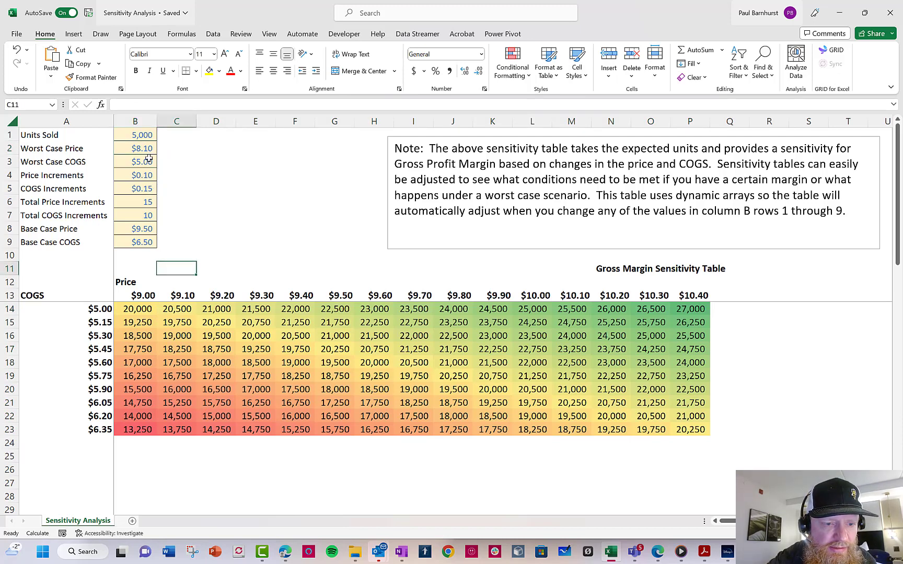
key(F9)
click(139, 308)
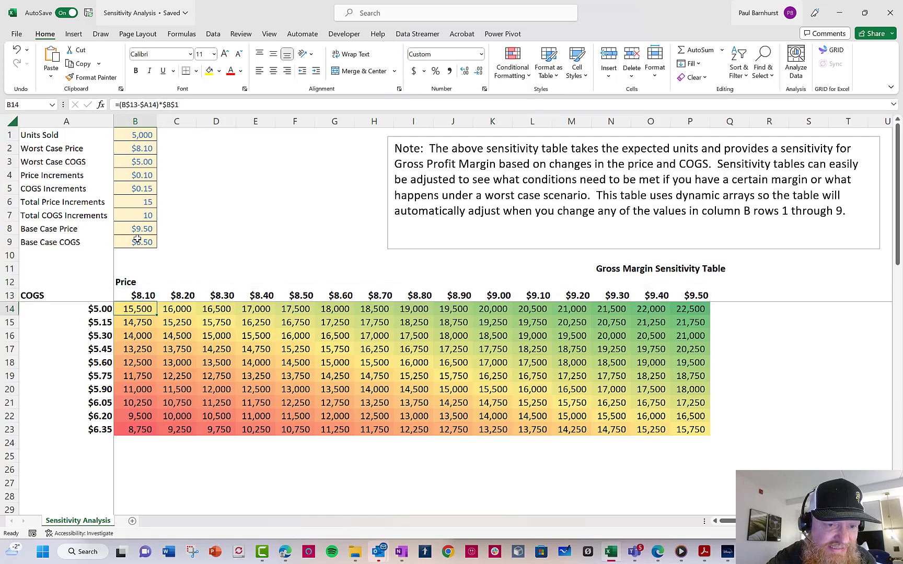
click(148, 204)
click(162, 204)
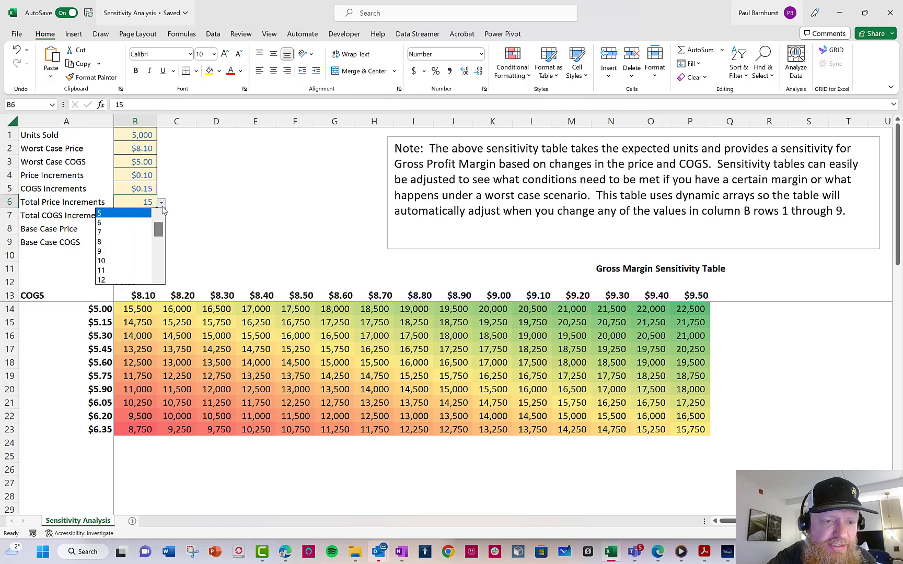
click(121, 271)
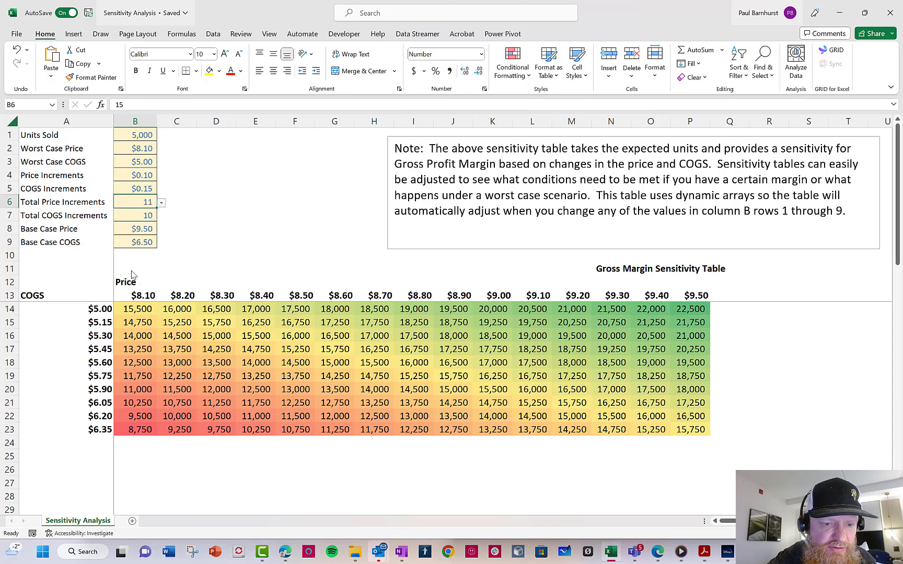
click(204, 339)
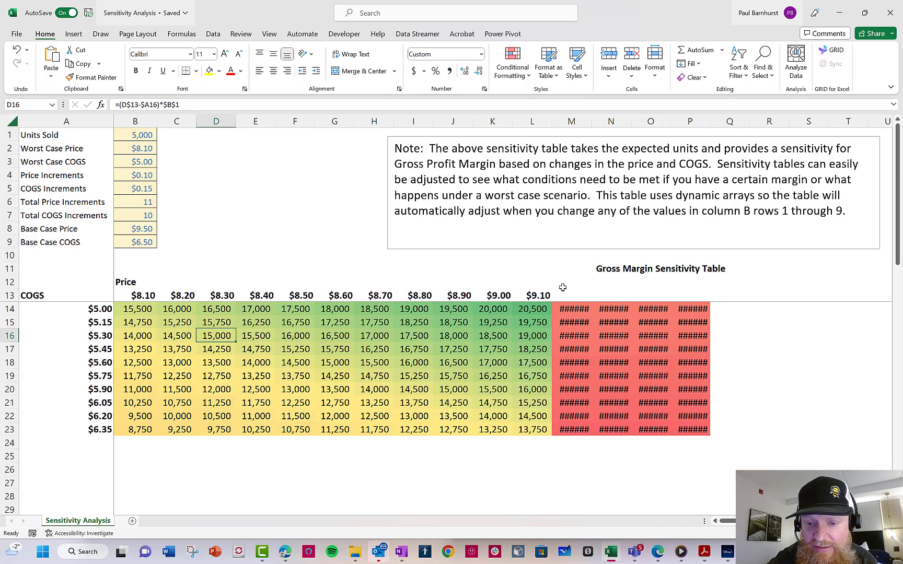
click(572, 308)
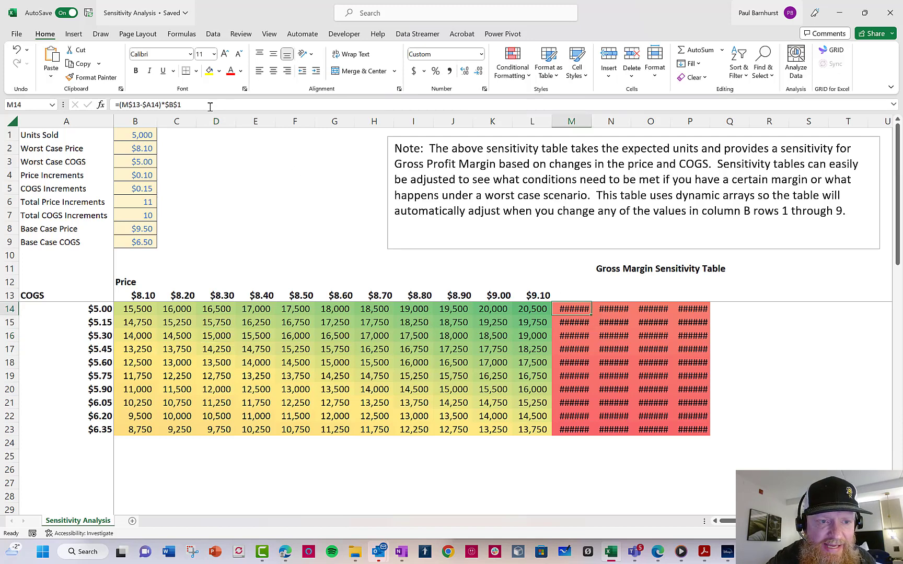
click(162, 105)
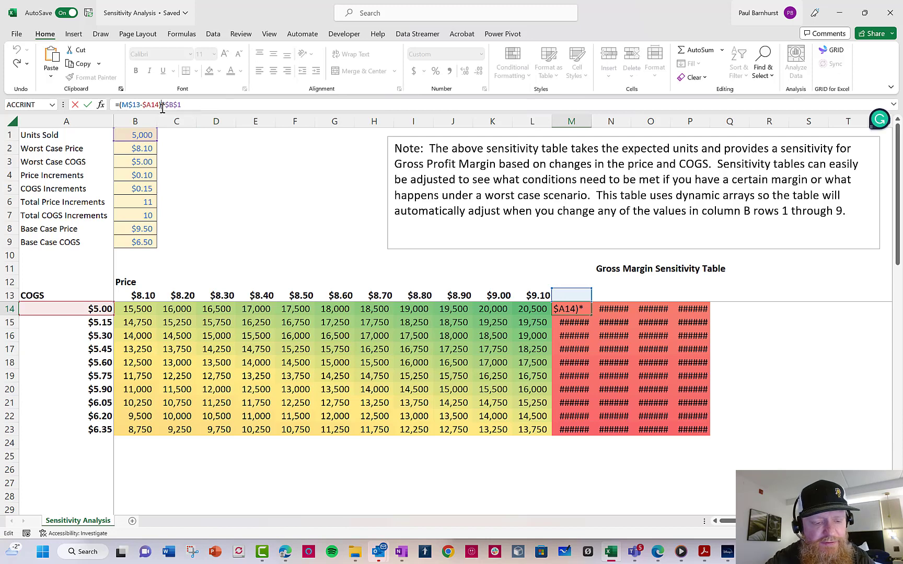
key(Escape)
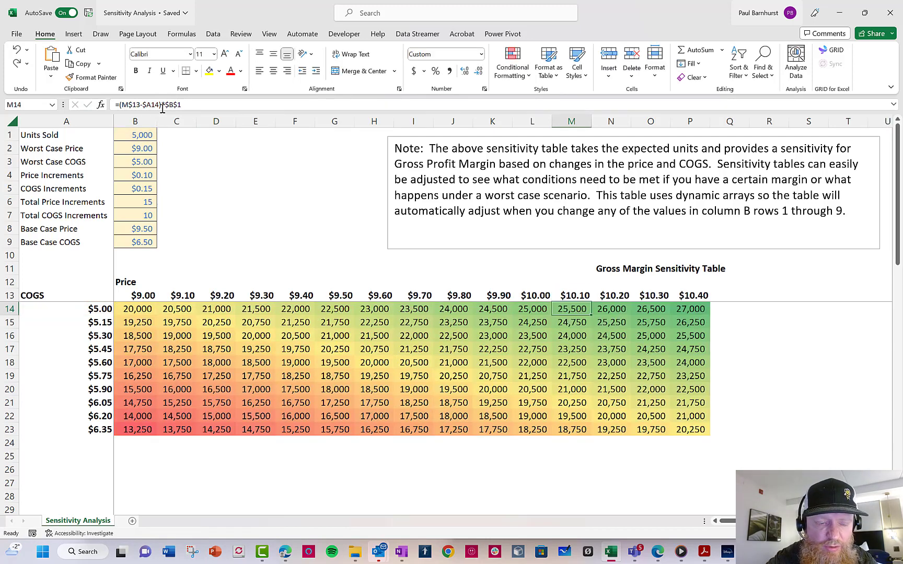
Undo the copied formulas so B14's =(B13#-A14#)*B1 spills across the grid.
click(143, 310)
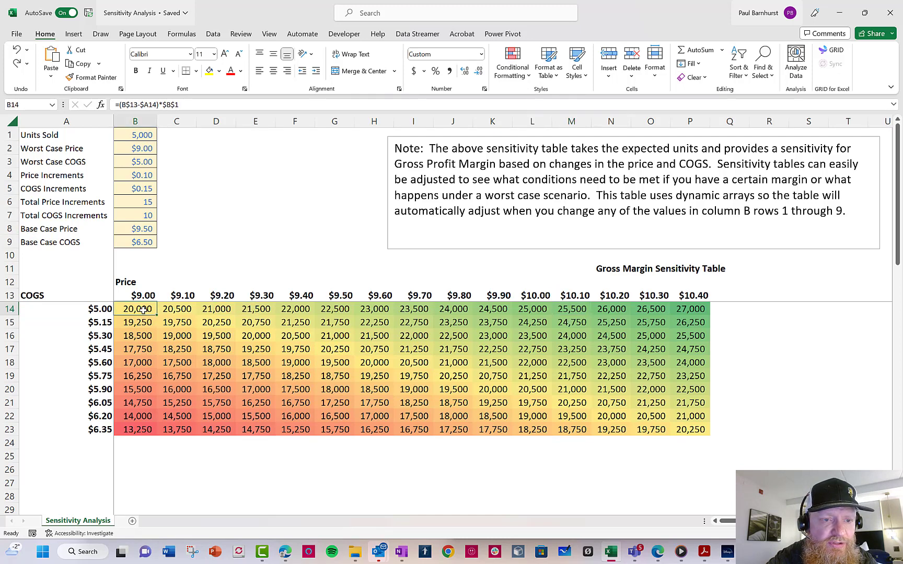
key(ctrl+shift+End)
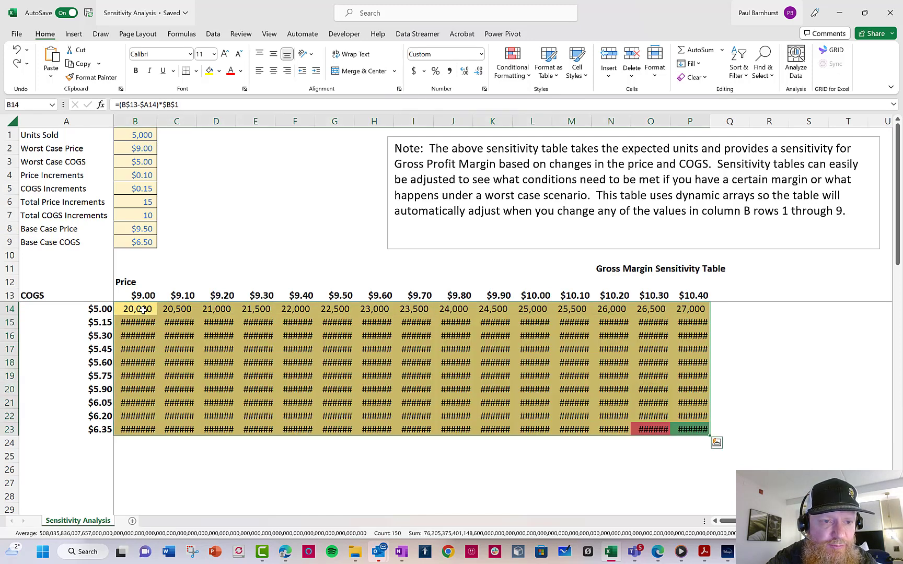
click(144, 310)
key(ctrl+z)
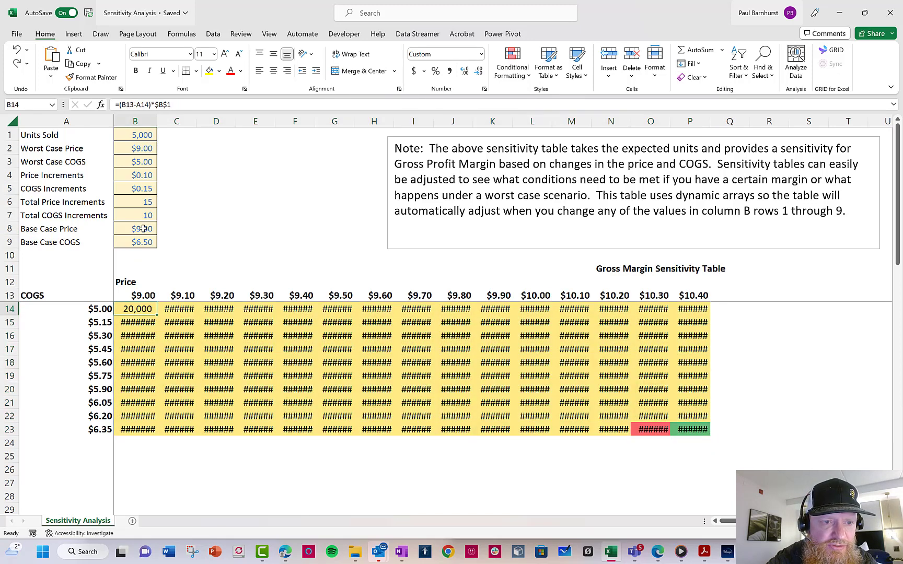
key(ctrl+shift+End)
click(132, 104)
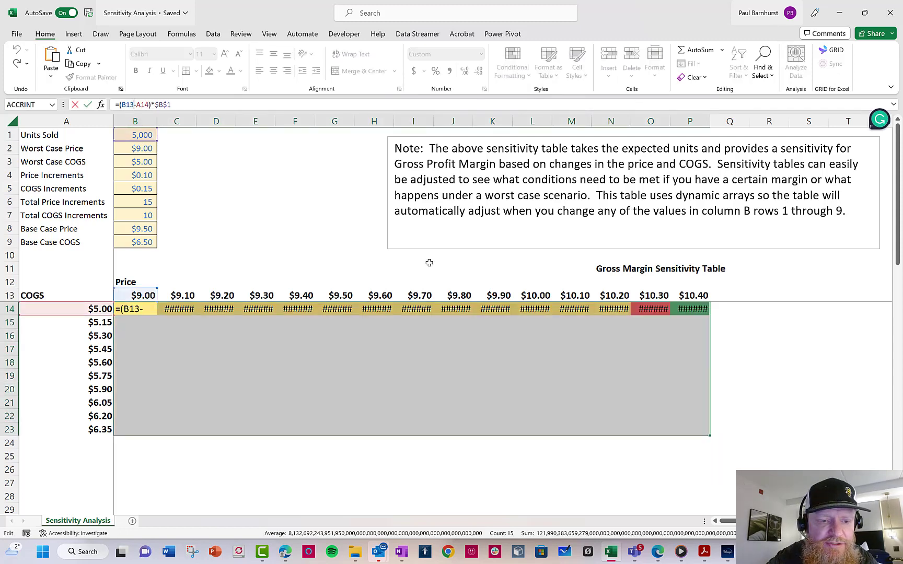
key(Escape)
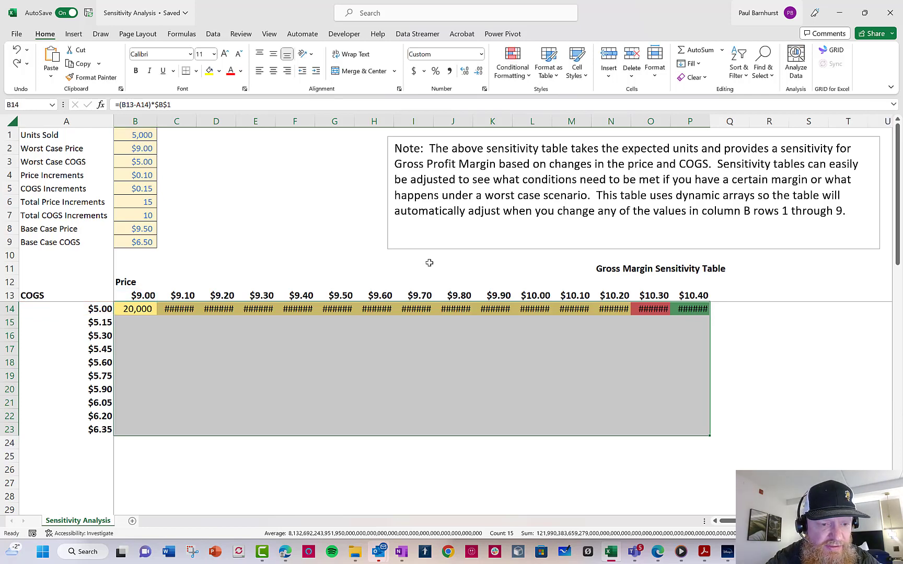
key(ctrl+z)
key(ctrl+z)
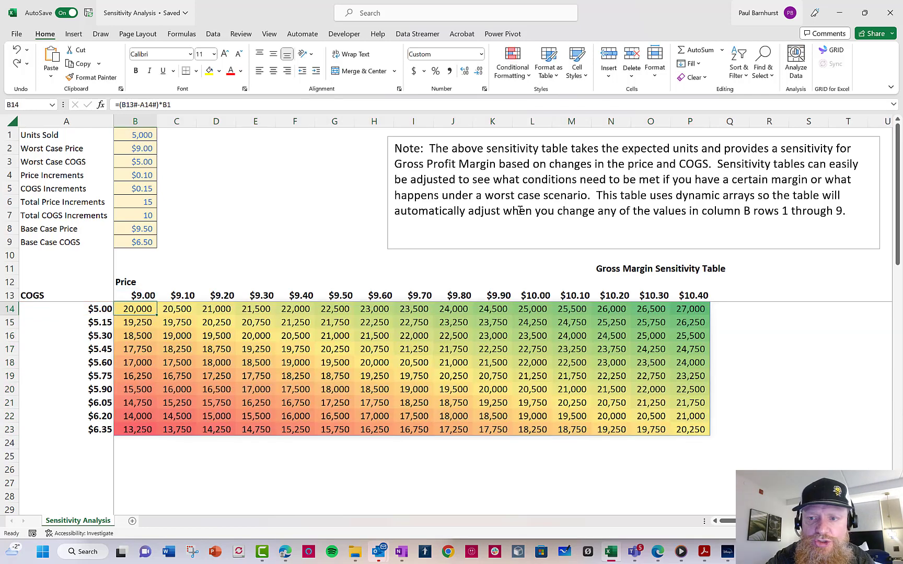